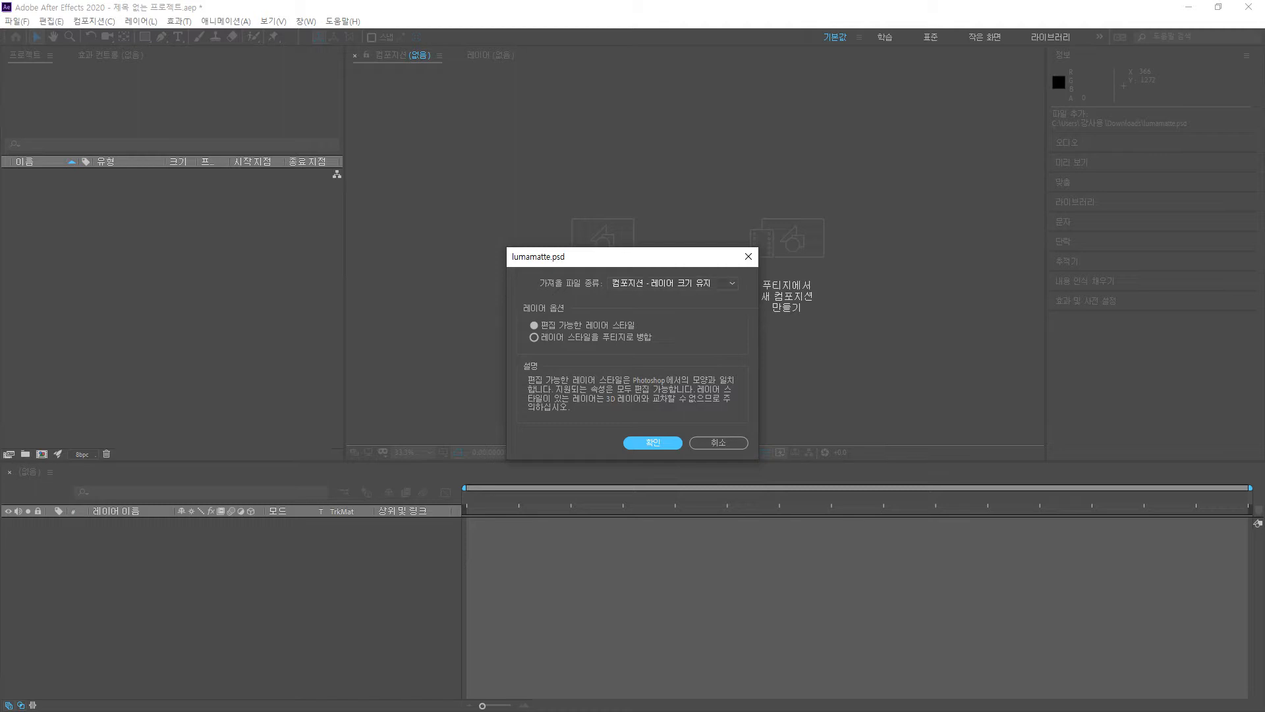
Import lumamatte.psd as a composition retaining layer sizes with editable layer styles, and open the lumamatte composition.
key("Return")
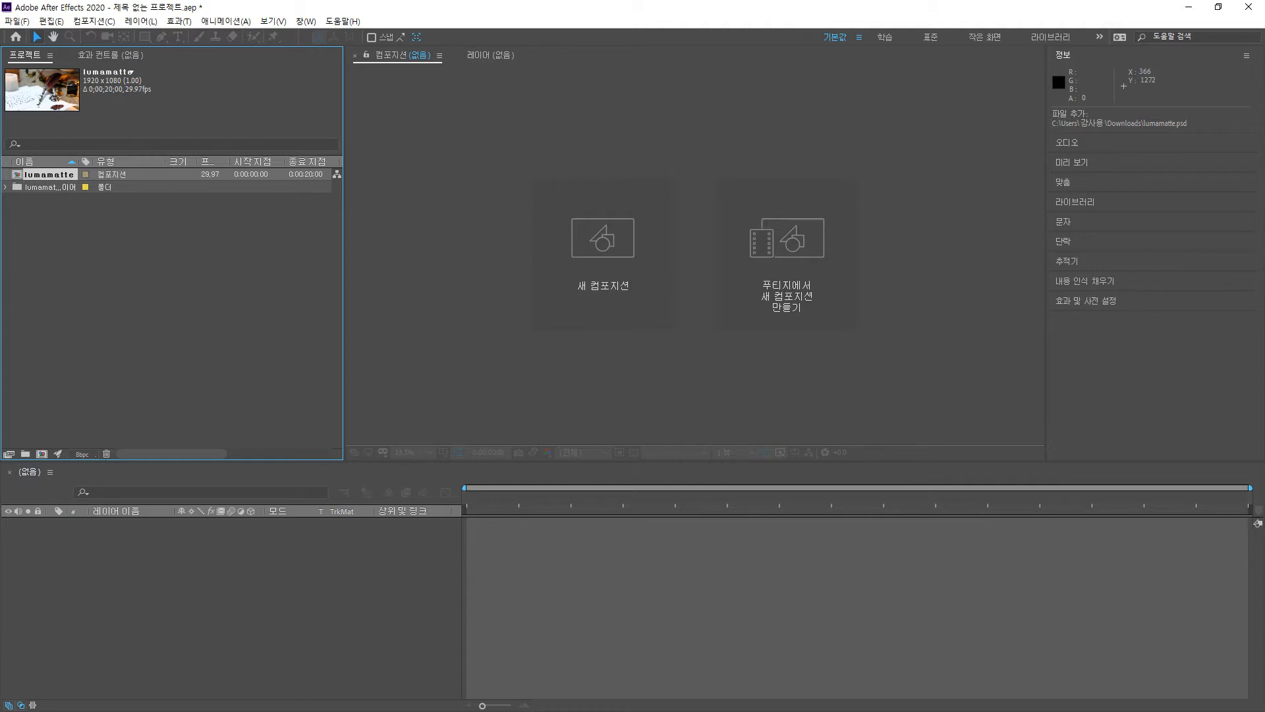
double_click(49, 175)
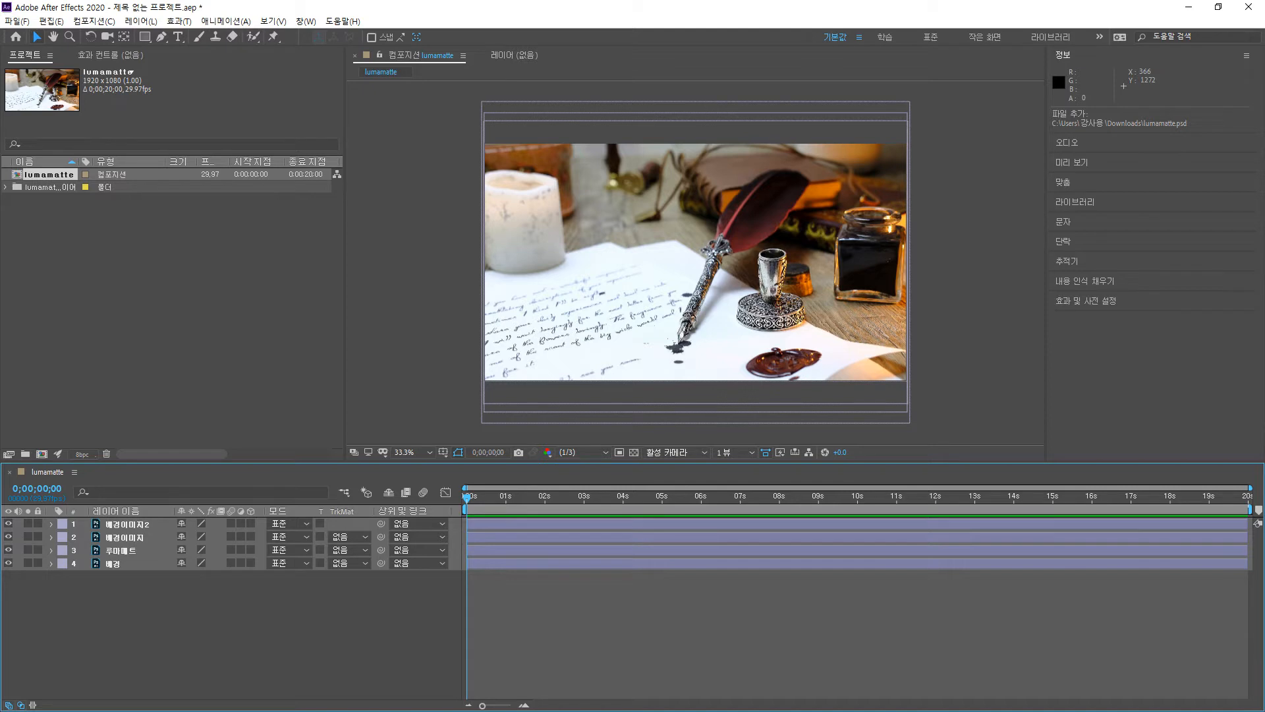
key("apostrophe")
Solo the 배경이미지, 루마매트 and 배경 layers one at a time to view what each contains.
left_click(28, 537)
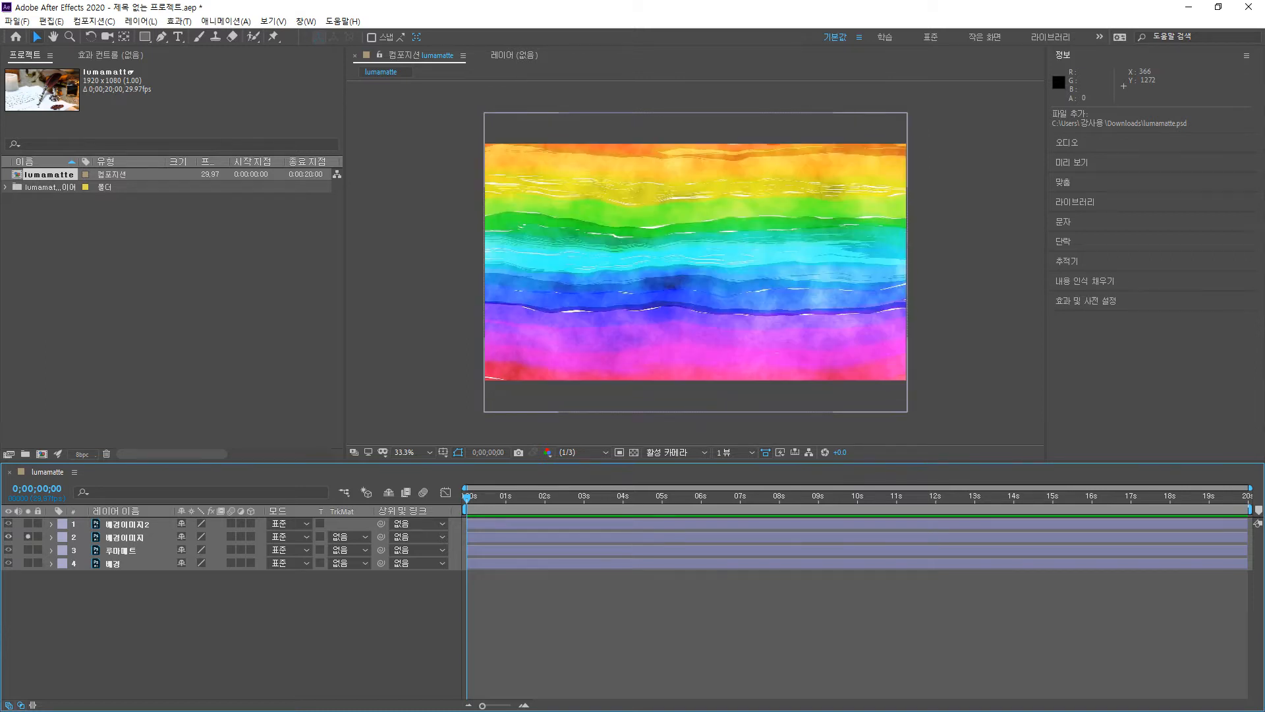
left_click(28, 536)
left_click(28, 550)
left_click(27, 550)
left_click(28, 564)
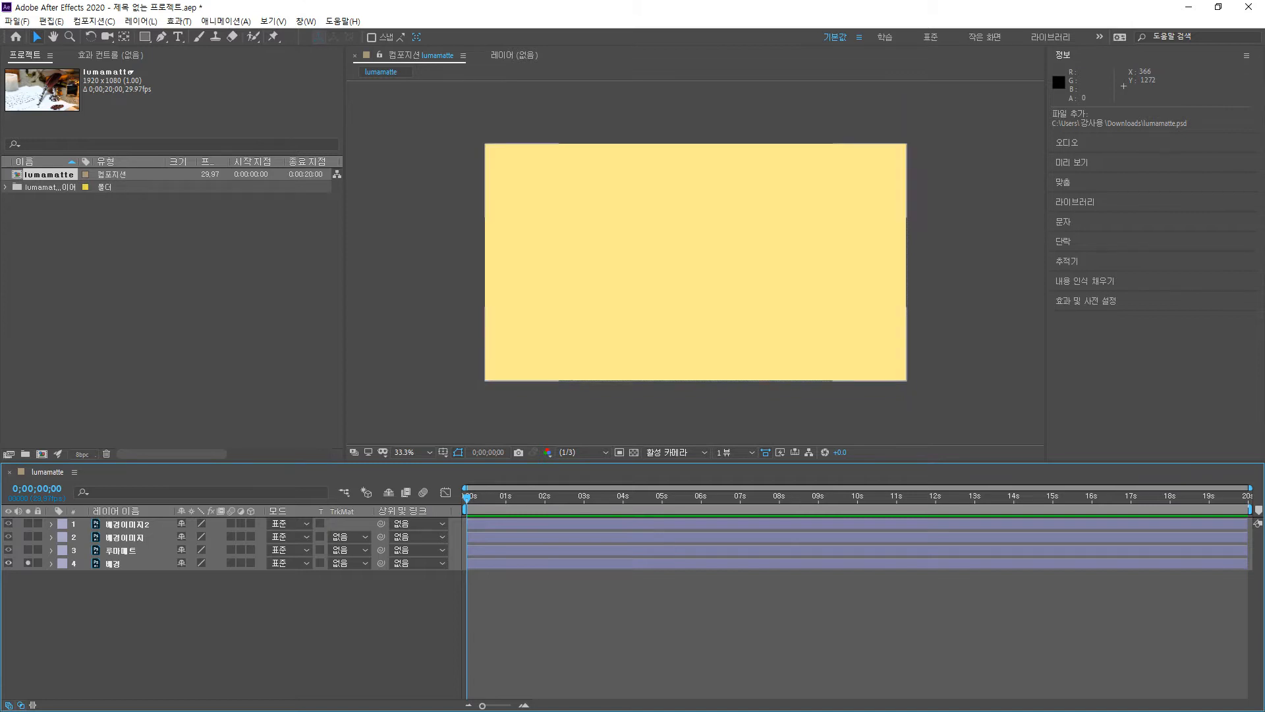
left_click(28, 563)
left_click(28, 550)
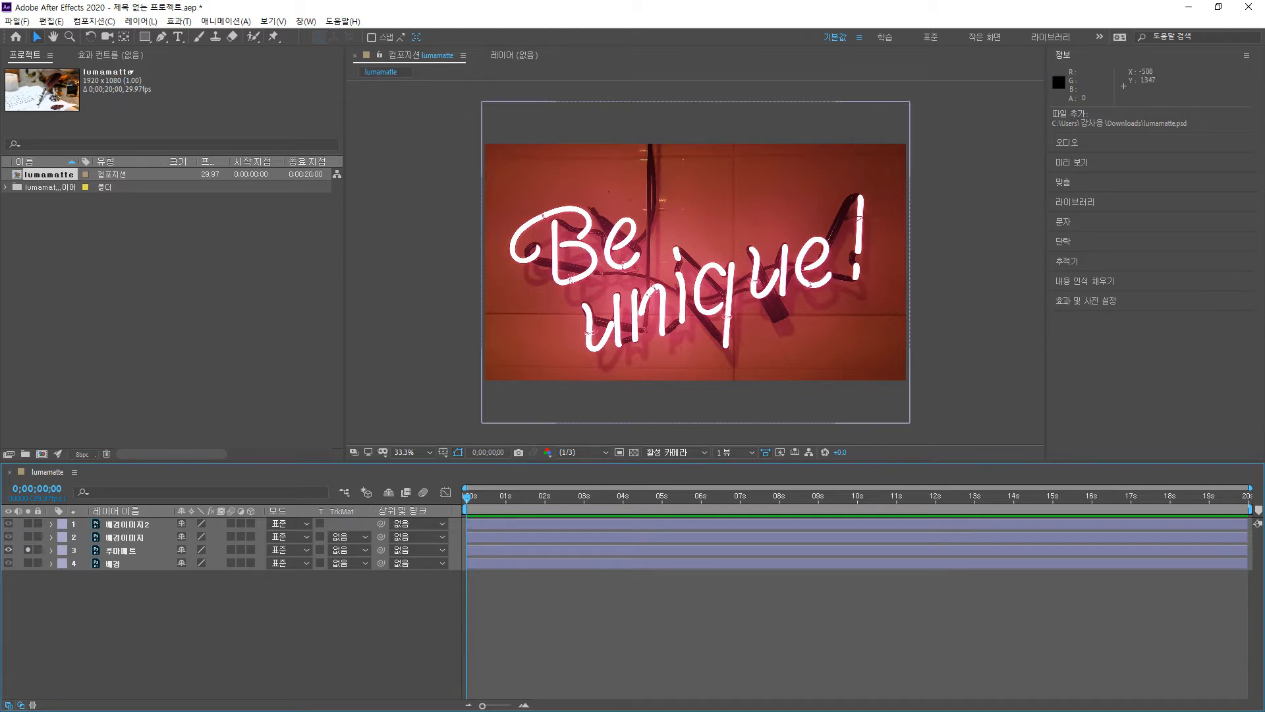
Reorder the layers so 루마매트 is at the top of the stack and 배경이미지 is directly beneath it.
left_click_drag(122, 550, 122, 517)
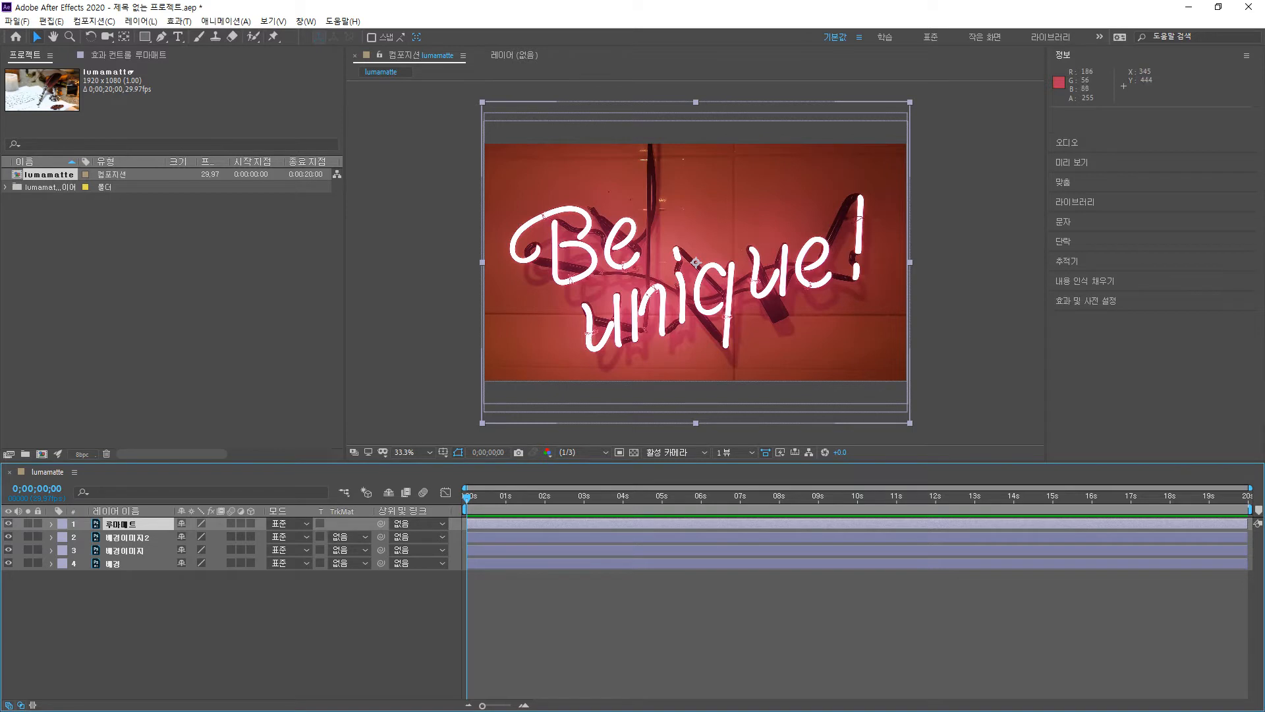
left_click_drag(125, 550, 128, 533)
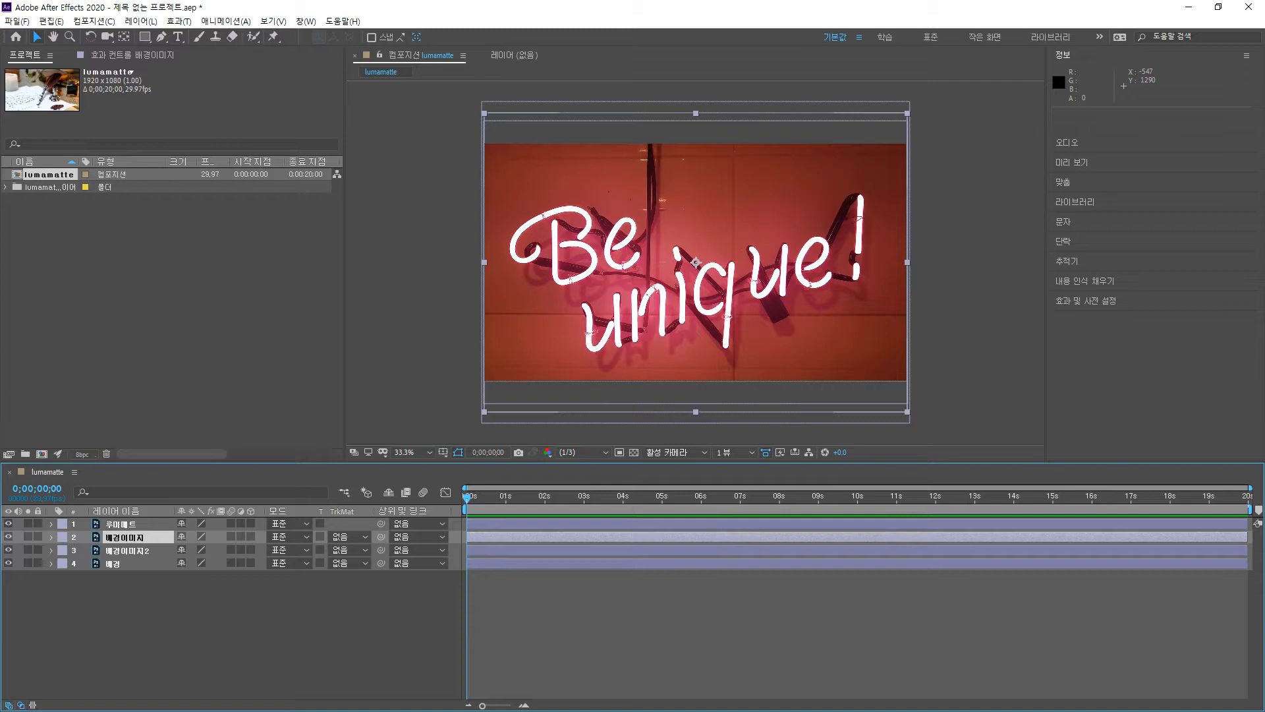
Try the luma matte and the inverted luma matte of 루마매트 as the track matte for the 배경이미지 layer.
left_click(348, 536)
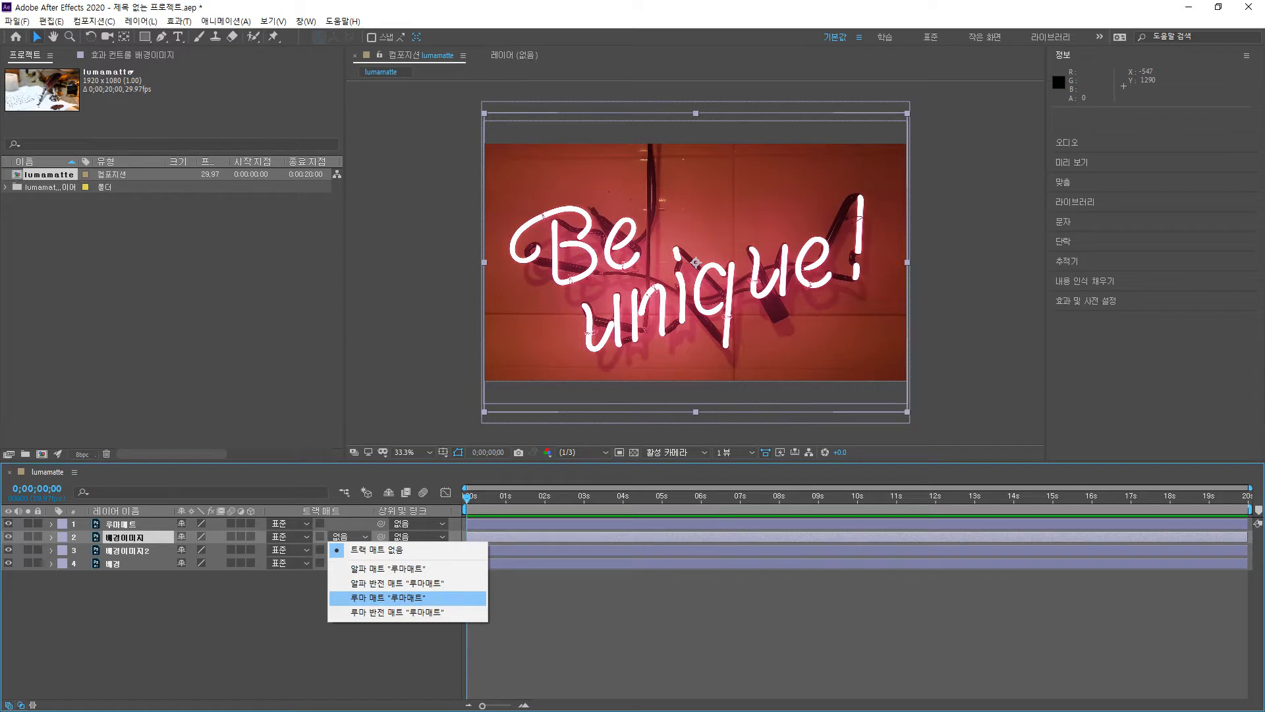
left_click(387, 597)
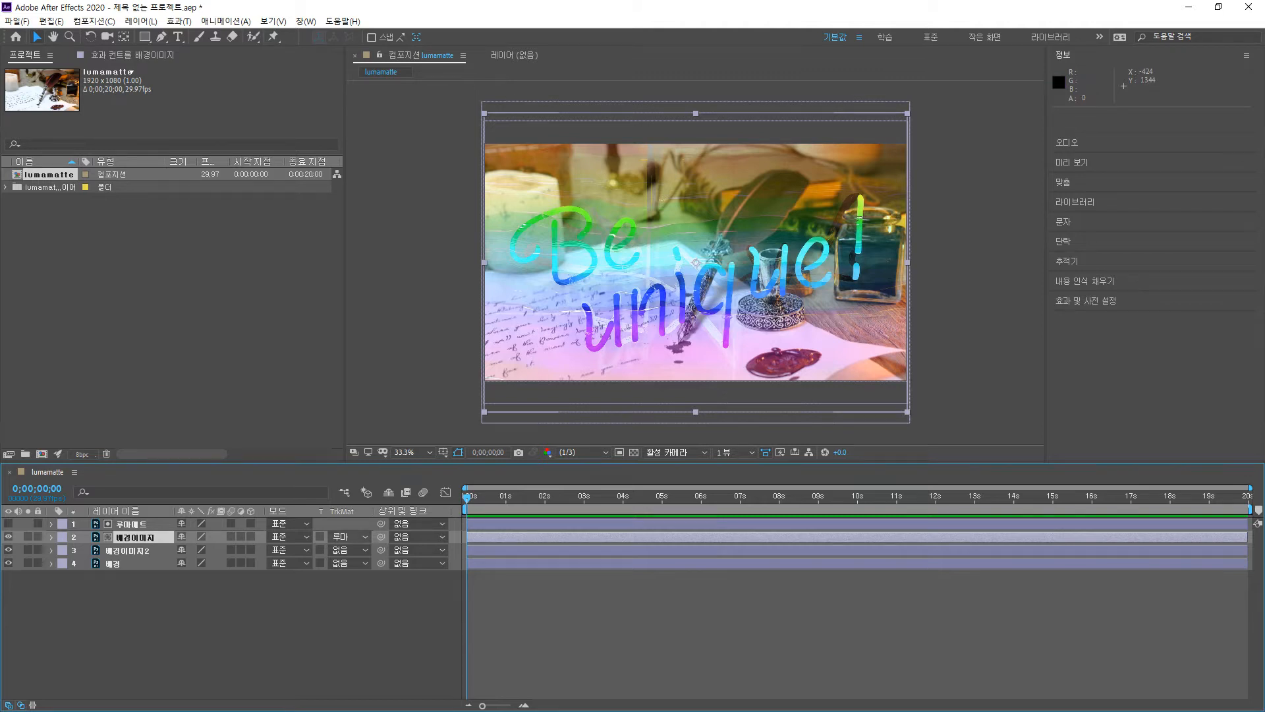
left_click(349, 537)
left_click(397, 611)
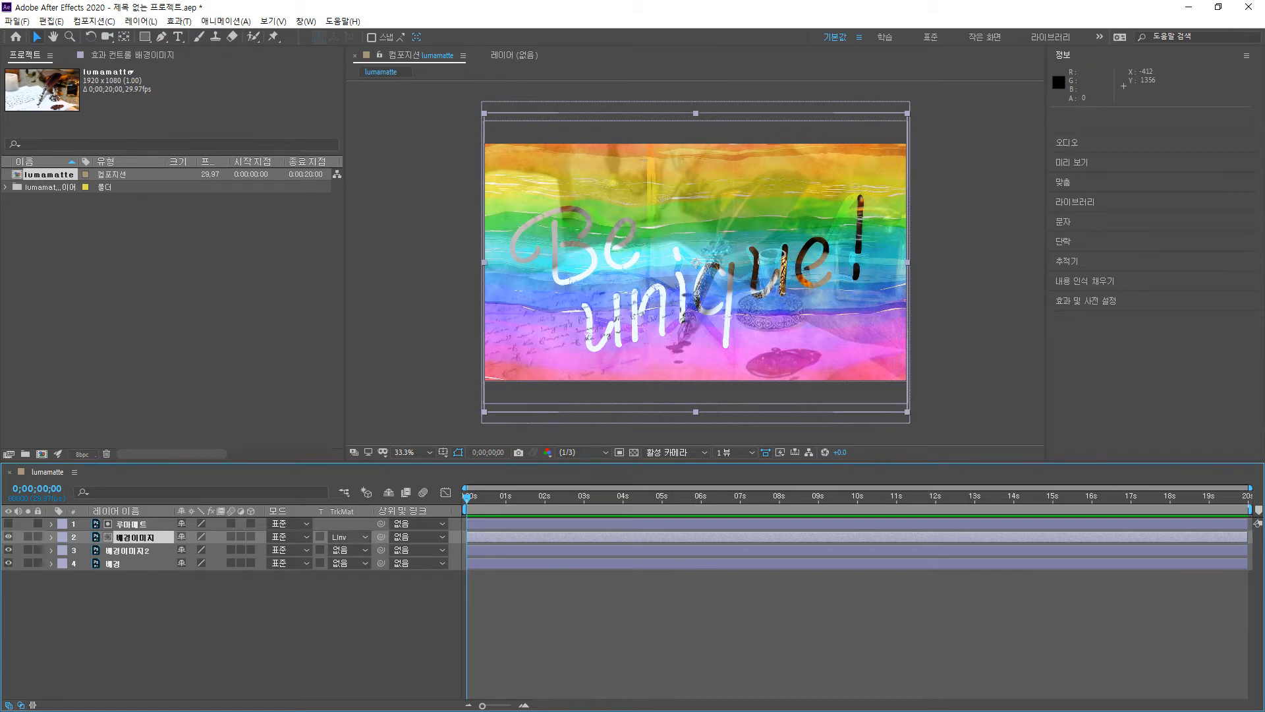
Remove the track matte from the 배경이미지 layer and make the 루마매트 layer visible again.
left_click(348, 536)
left_click(376, 549)
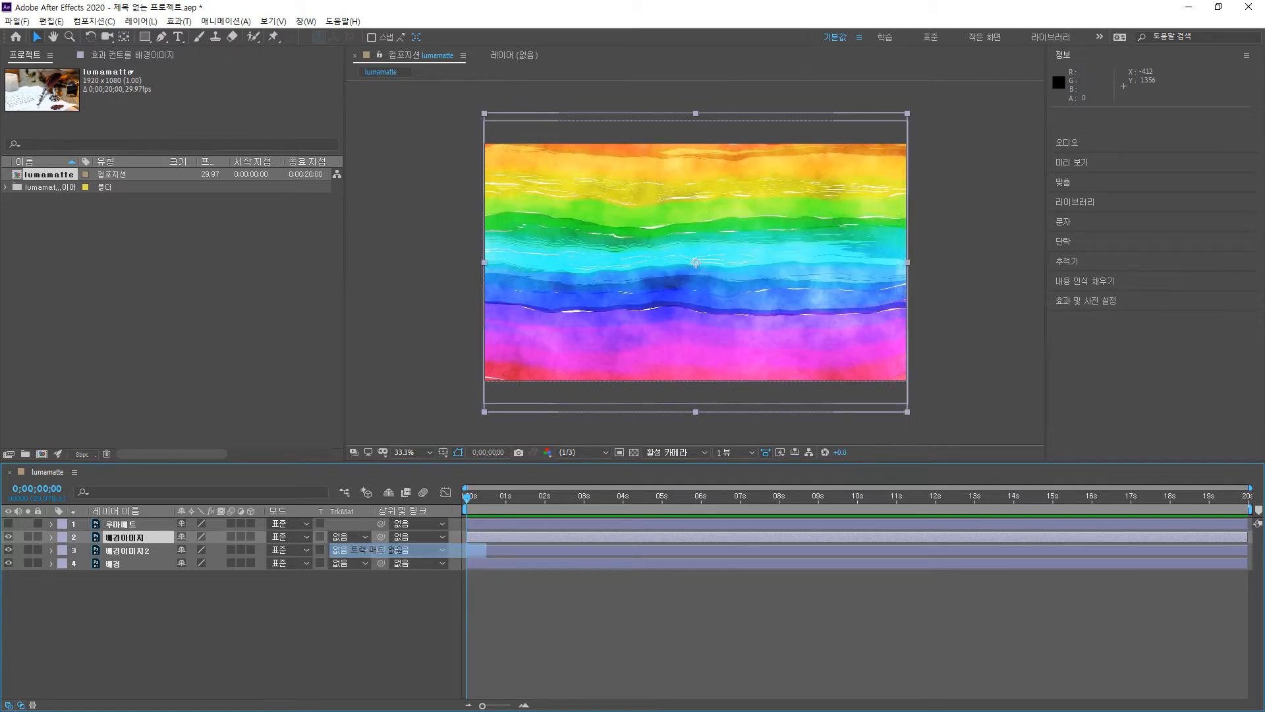
left_click(9, 523)
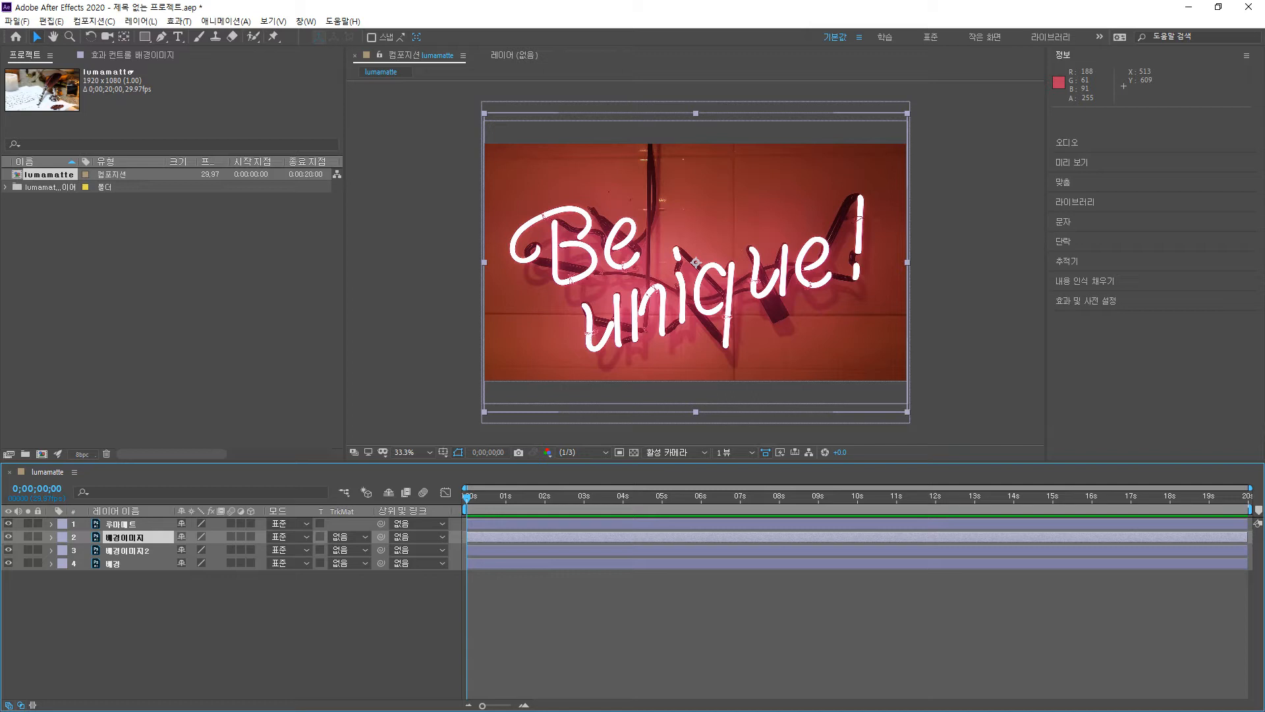
Apply the 색조 (Tint) color correction effect to the 루마매트 layer.
left_click(121, 524)
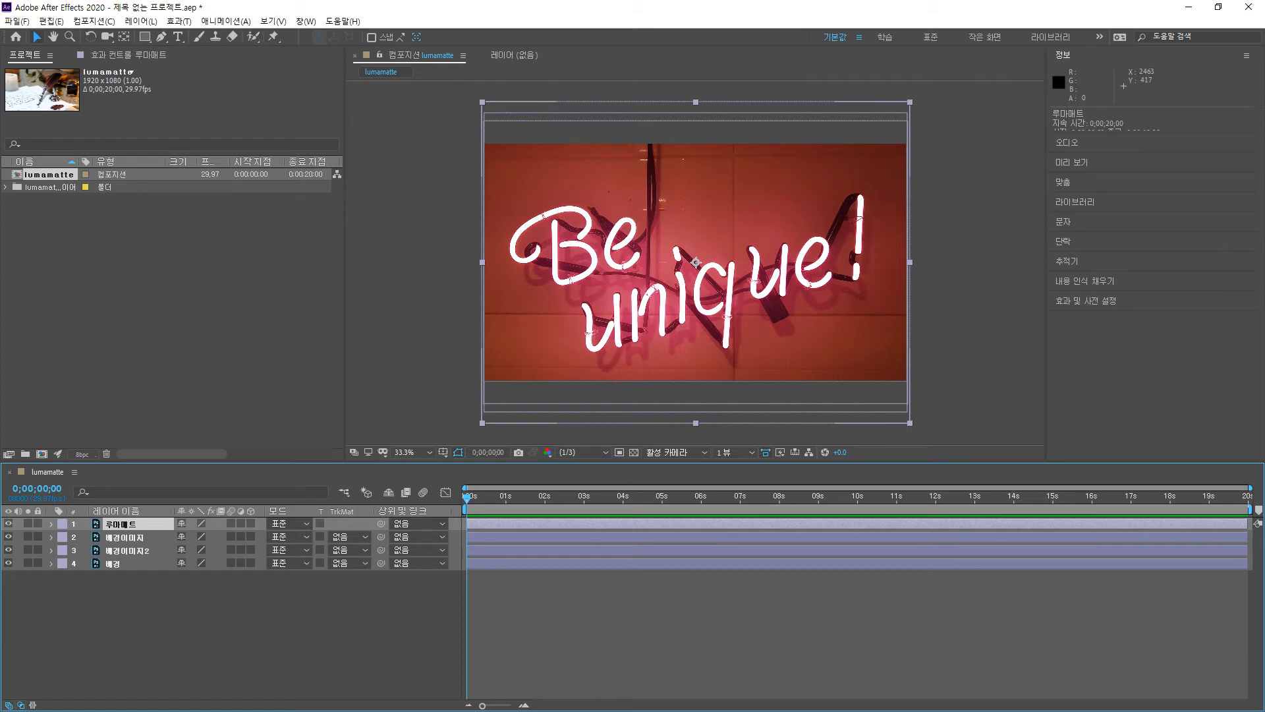
left_click(179, 21)
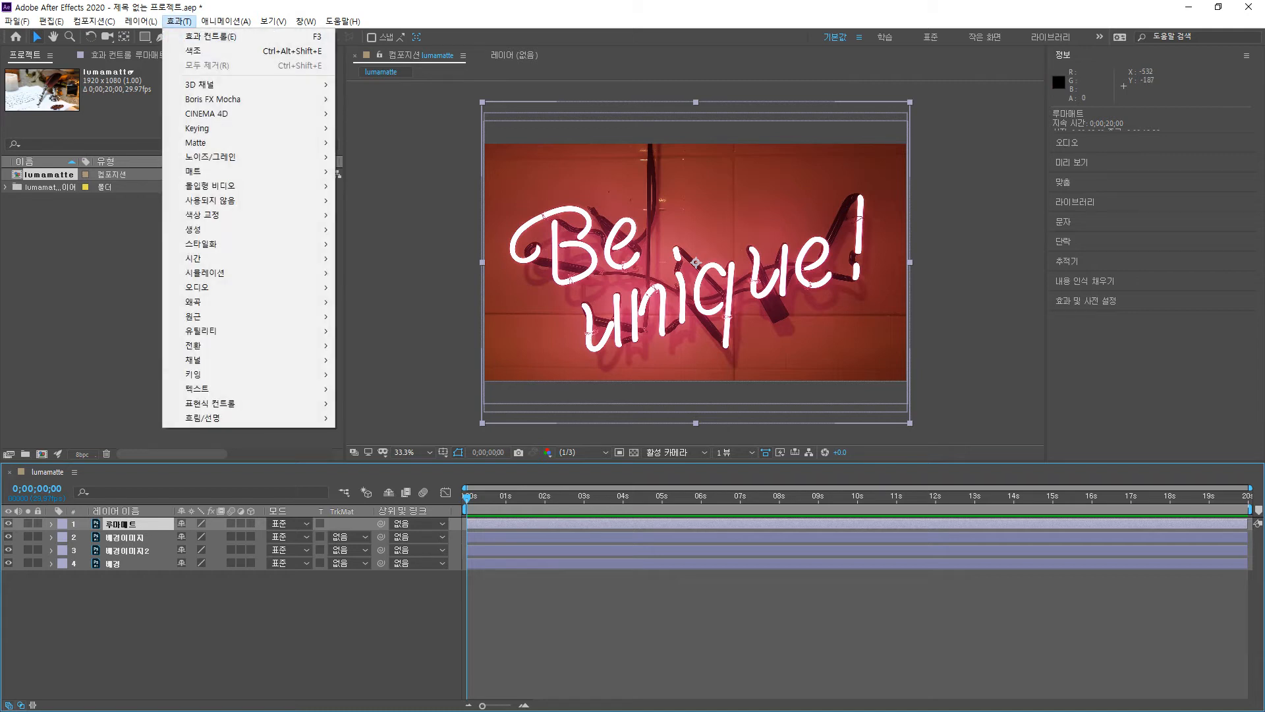
mouse_move(211, 215)
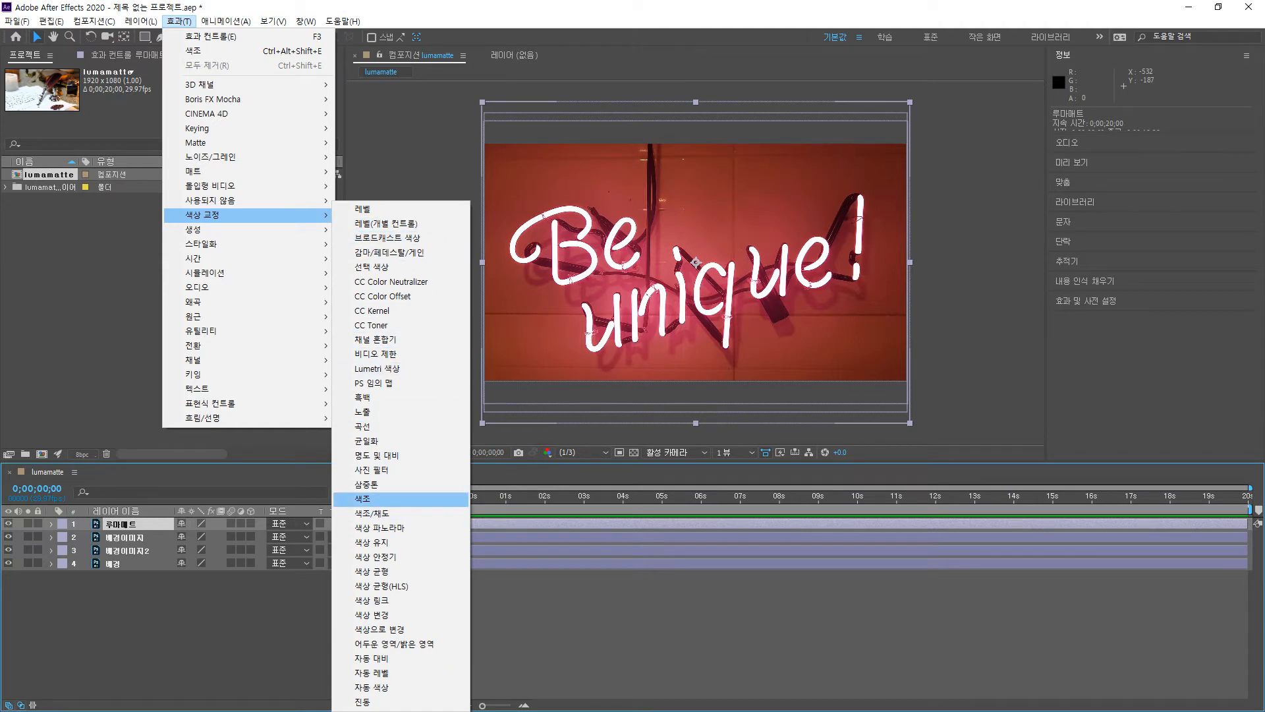
left_click(363, 499)
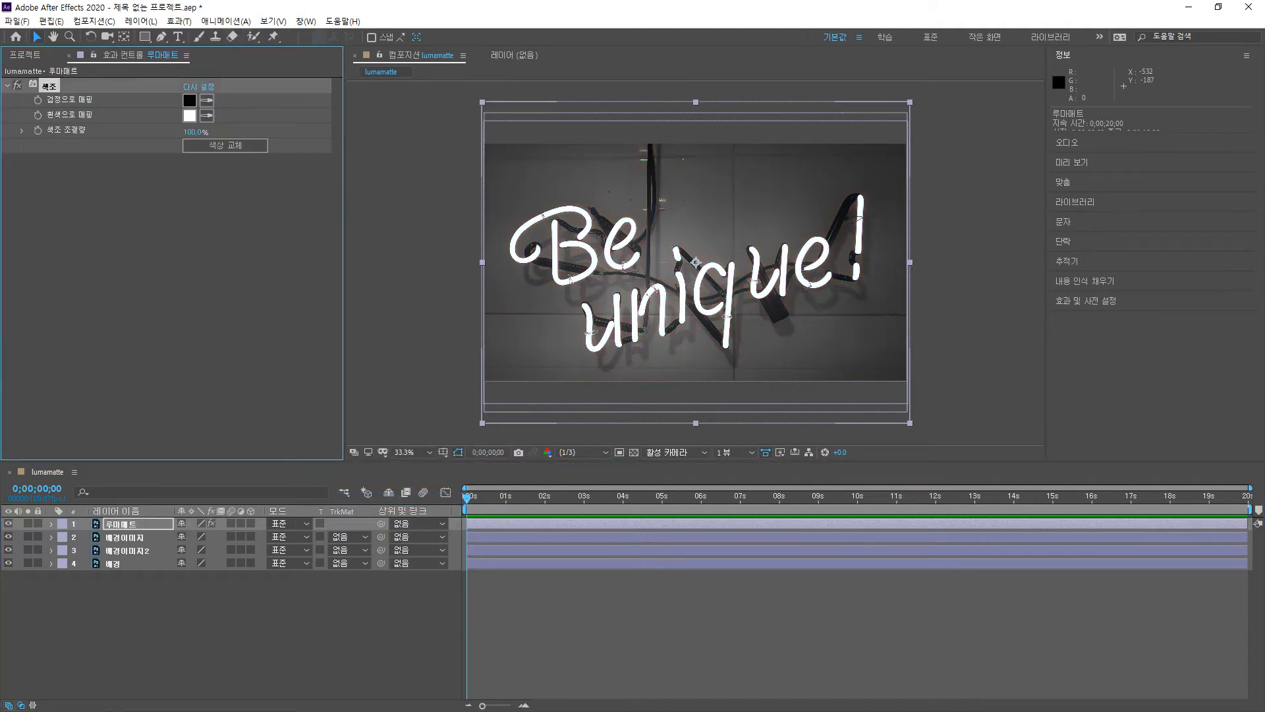
Search the effects for 색조, apply it a second time to the 루마매트 layer, and delete the duplicate effect.
left_click(121, 525)
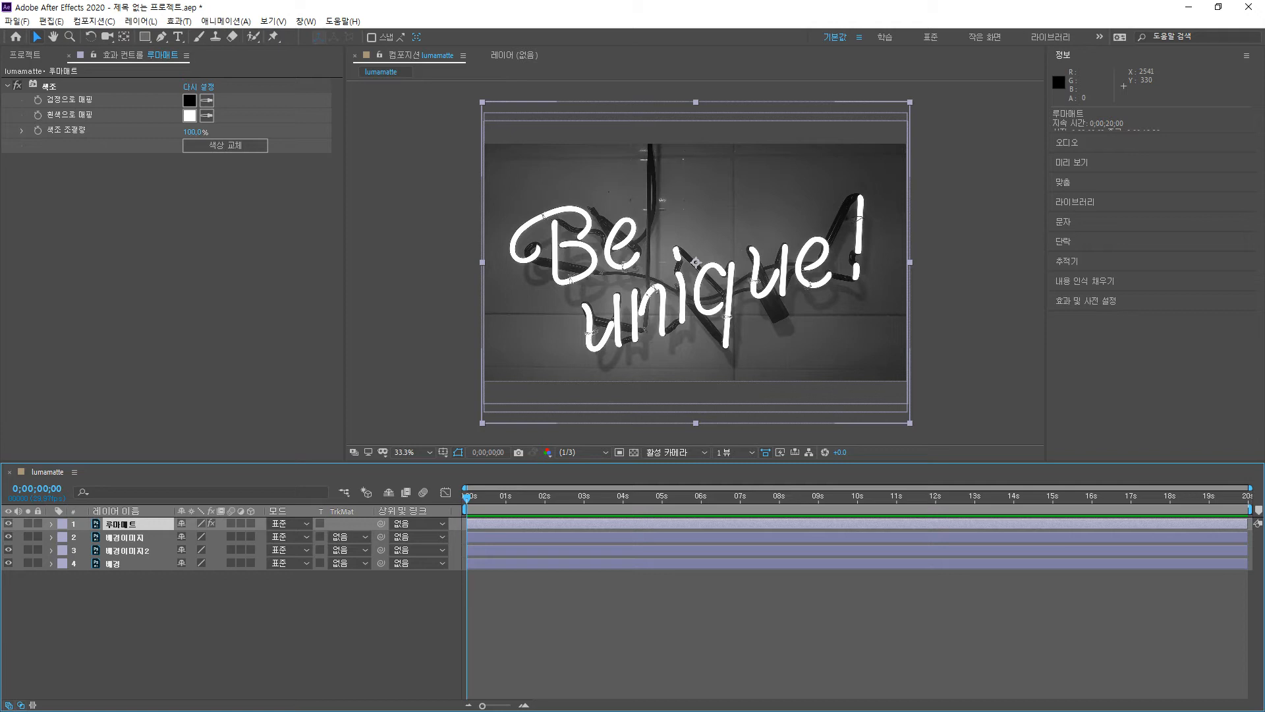
left_click(1086, 301)
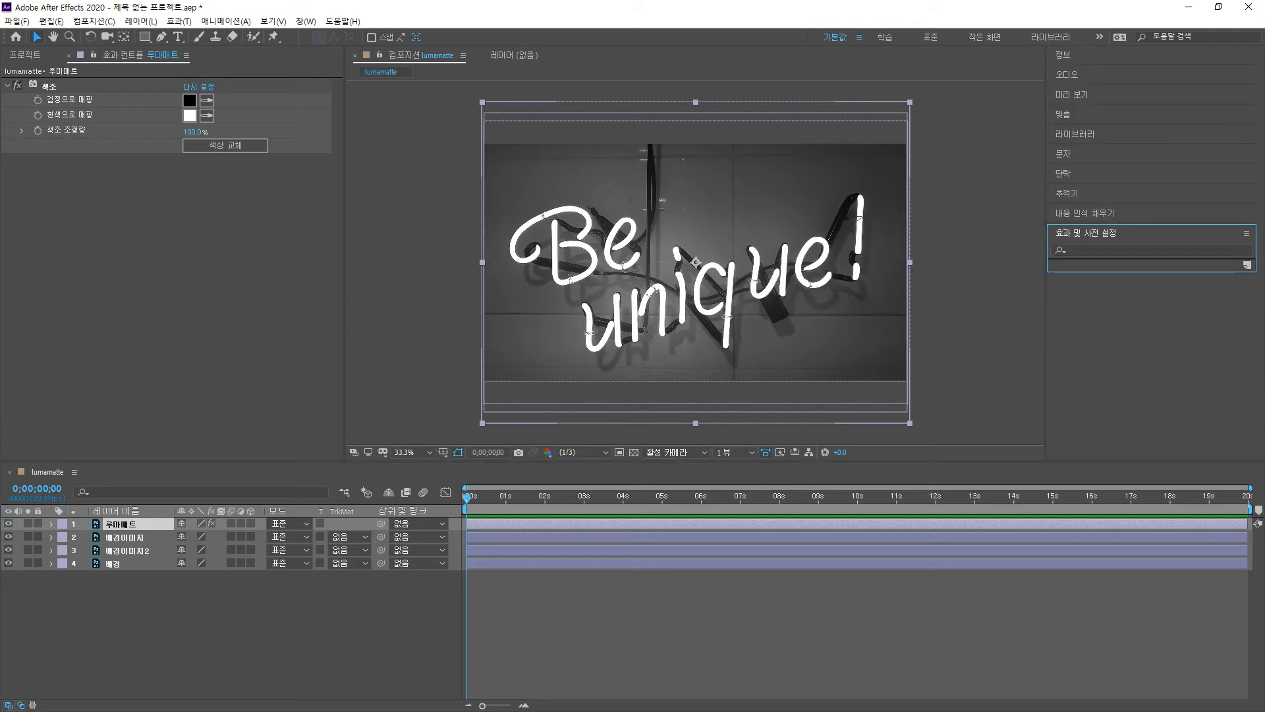
left_click(1107, 250)
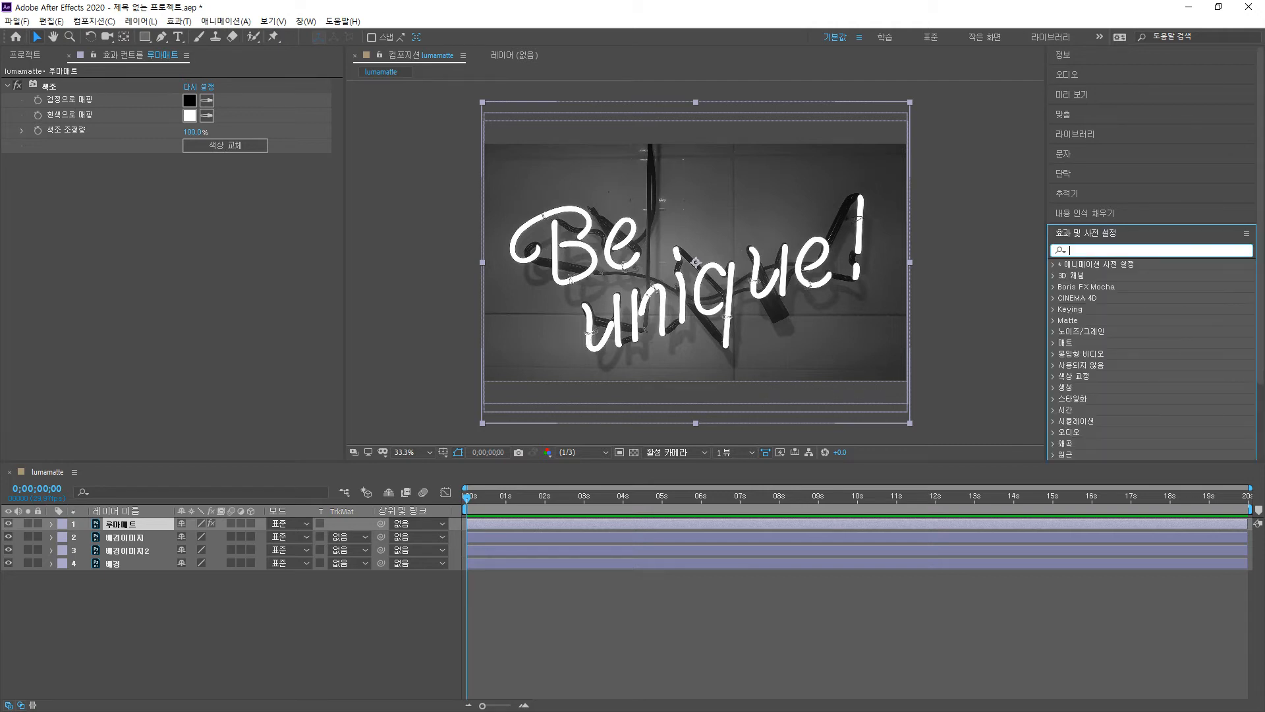
type("tor")
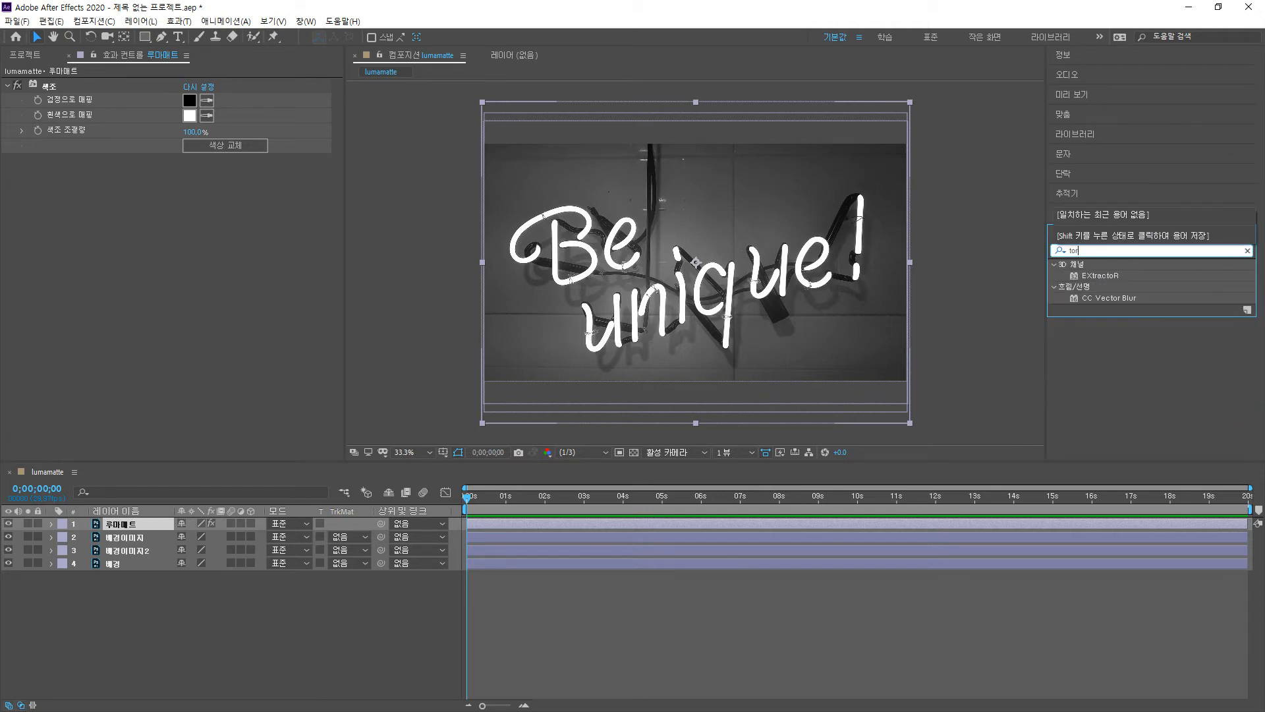
key("BackSpace")
key("BackSpace")
key("BackSpace")
type("색조")
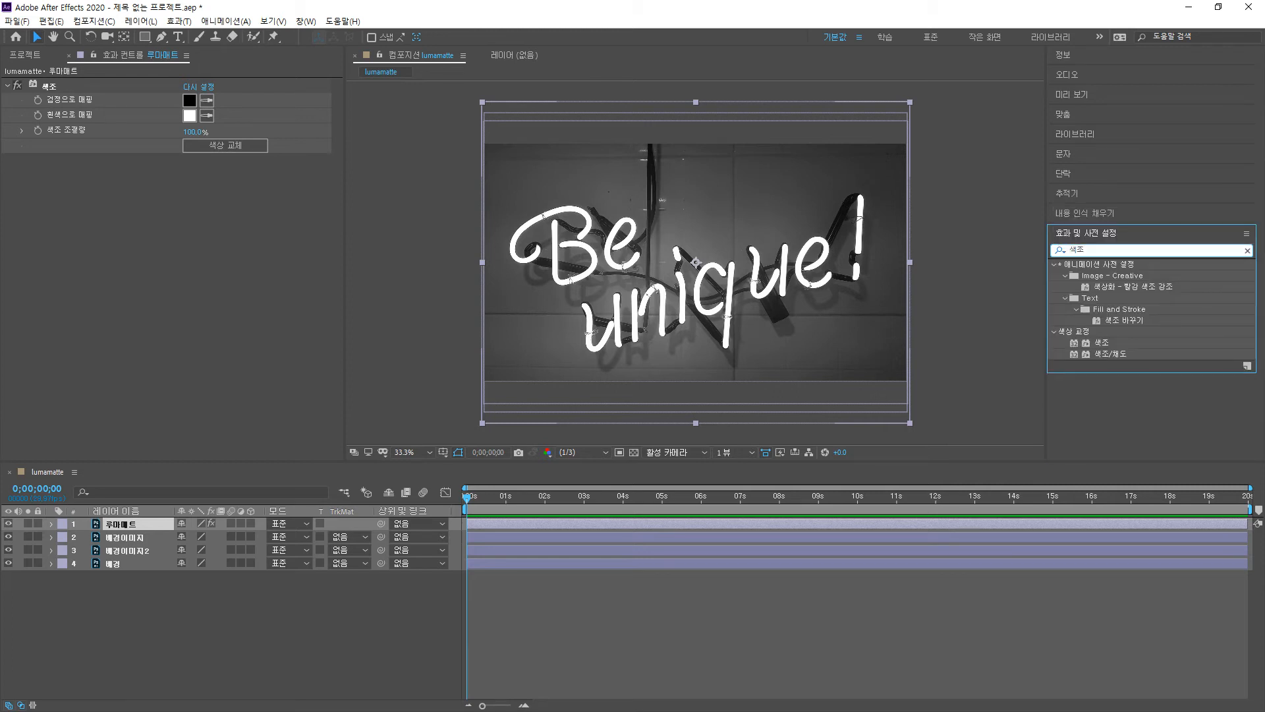
left_click(1102, 343)
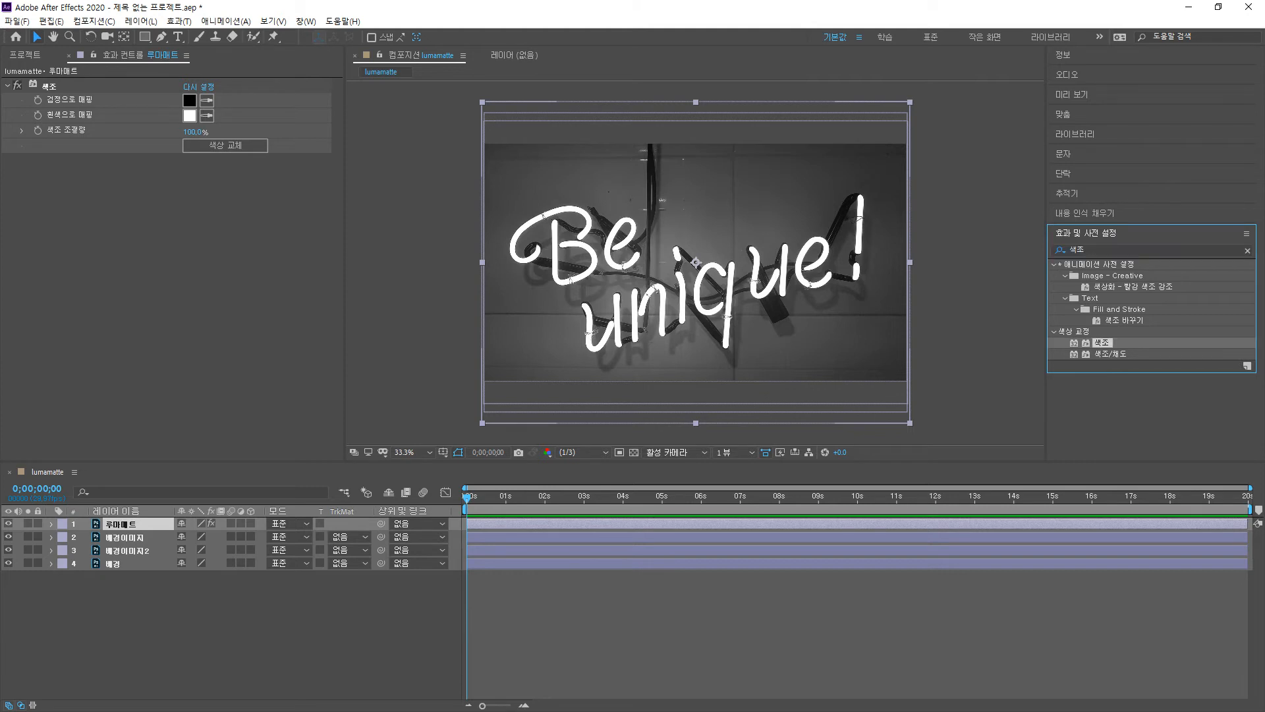
left_click_drag(1101, 343, 527, 523)
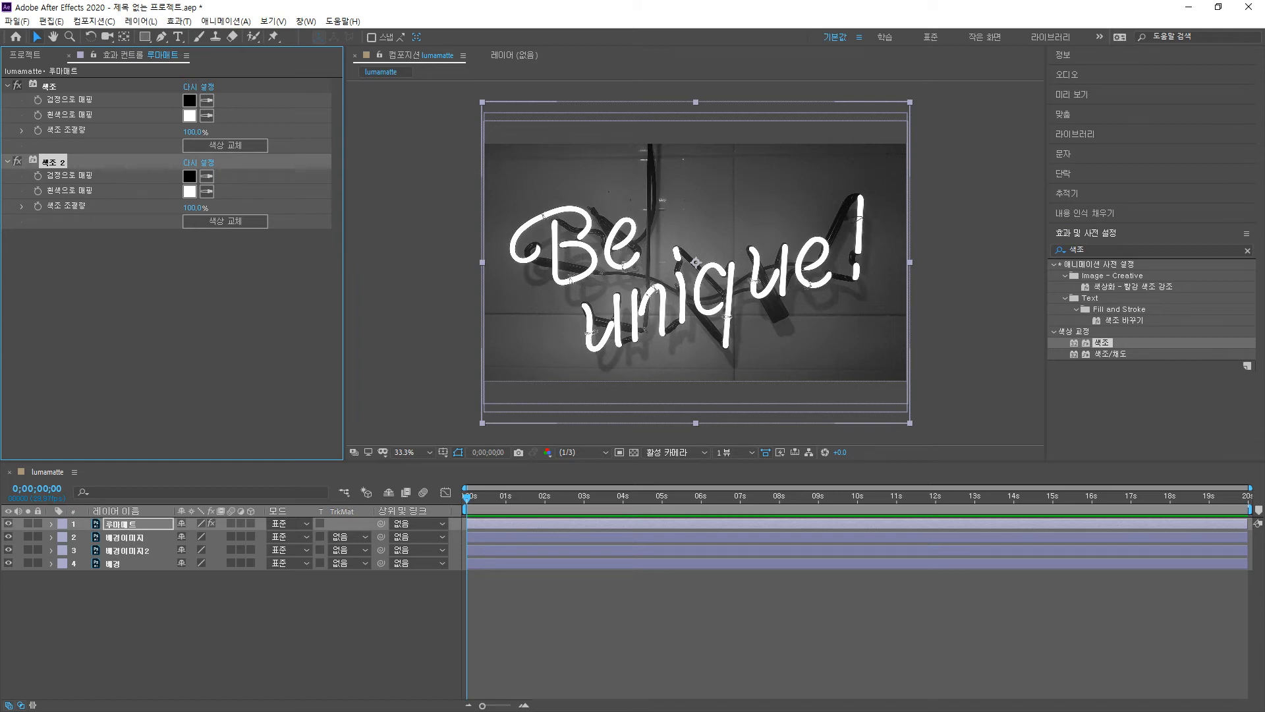
key("Delete")
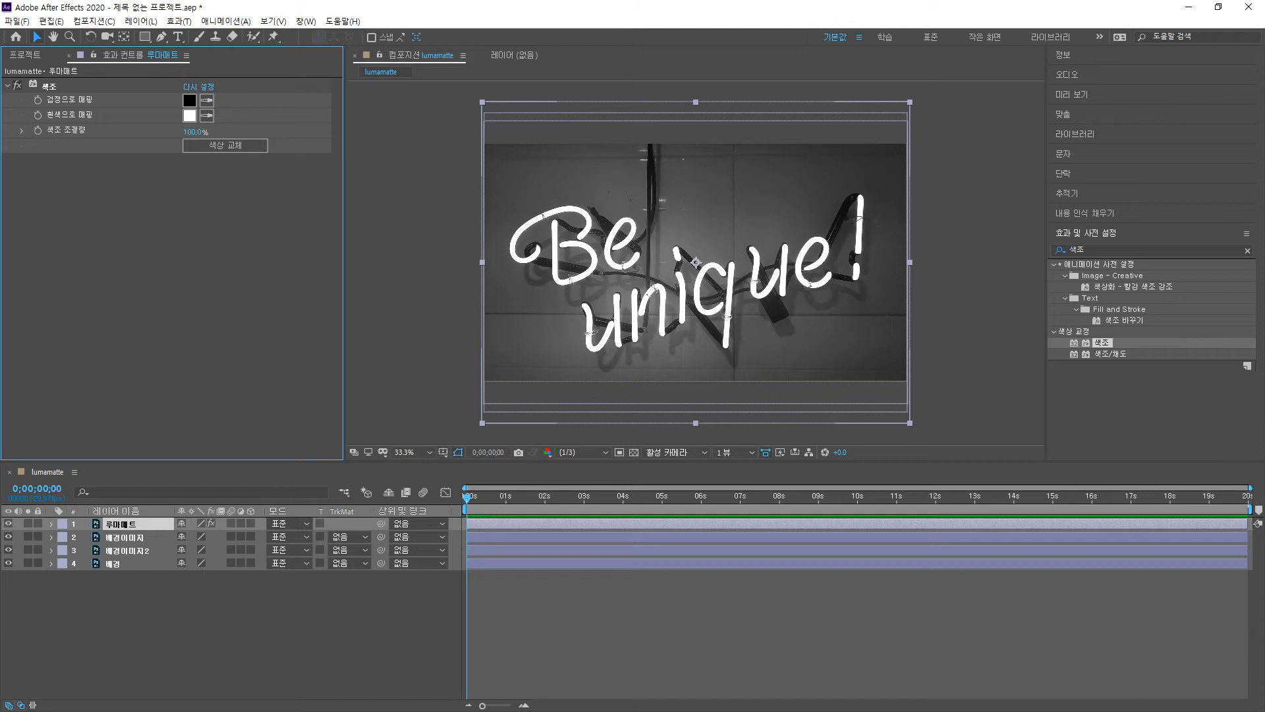
Search the effects for 레벨 and apply the 레벨 (Levels) effect to the 루마매트 layer.
double_click(1077, 250)
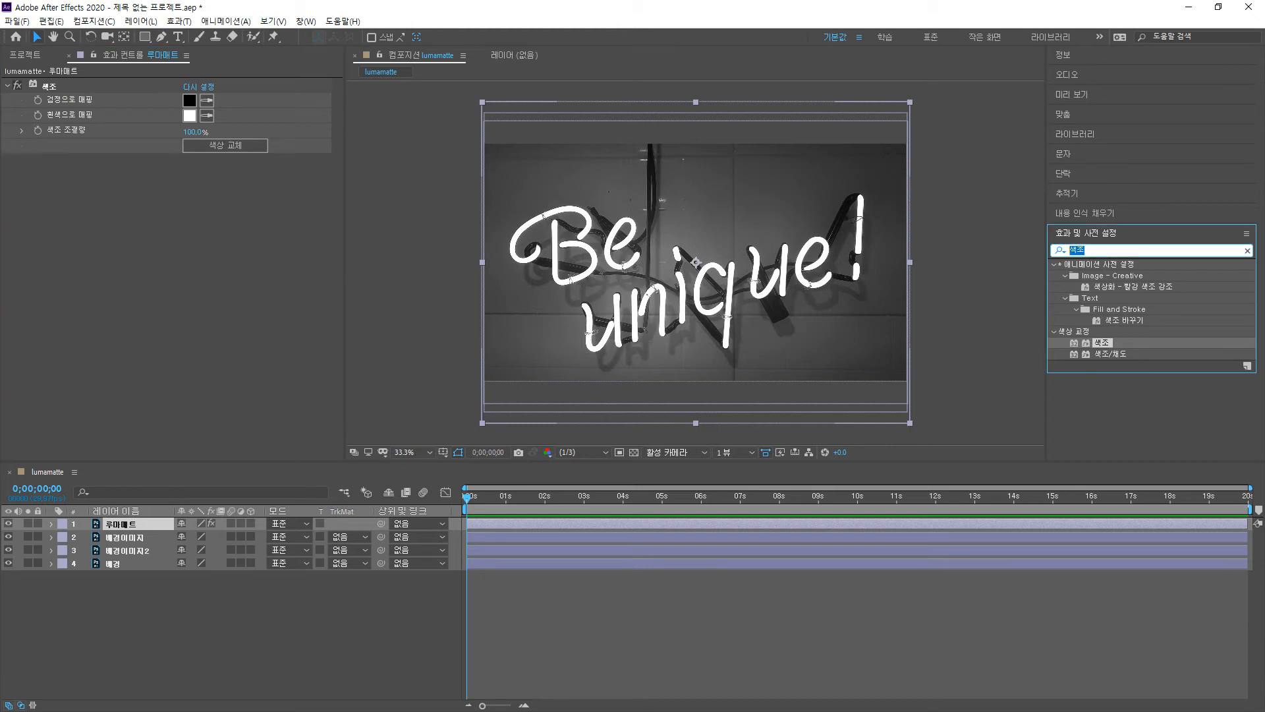
type("레벨")
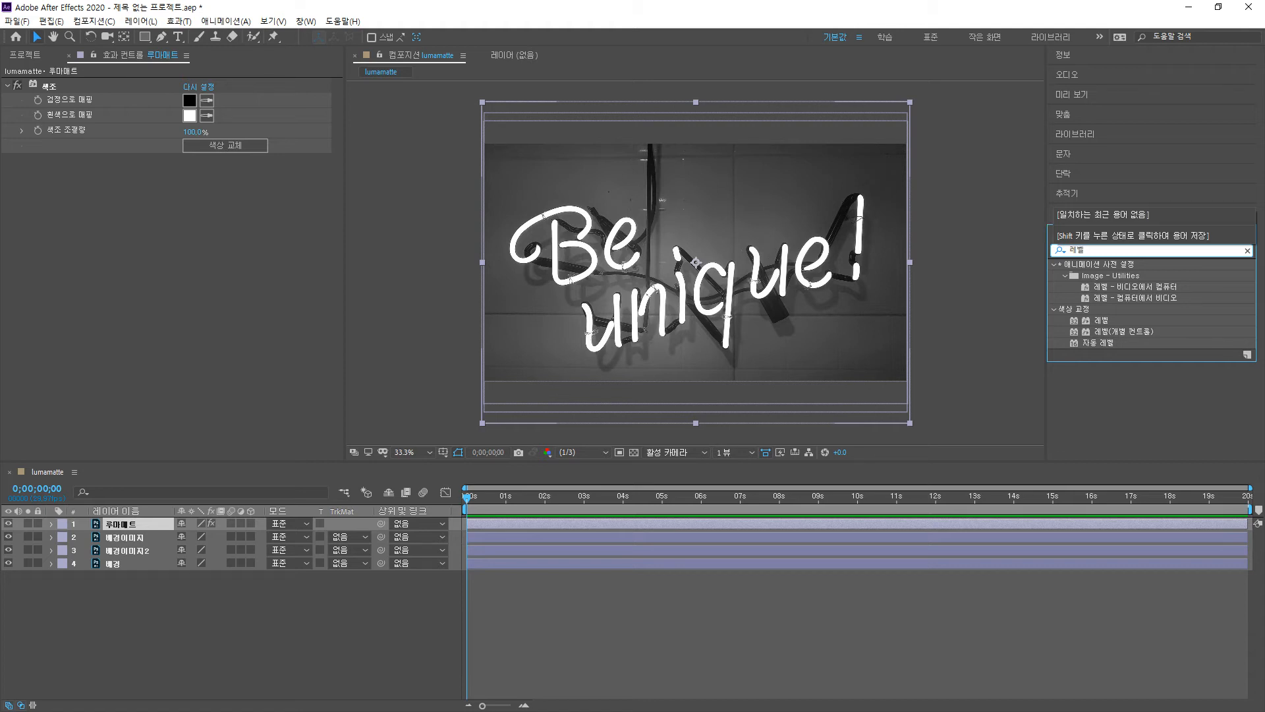
left_click(1101, 320)
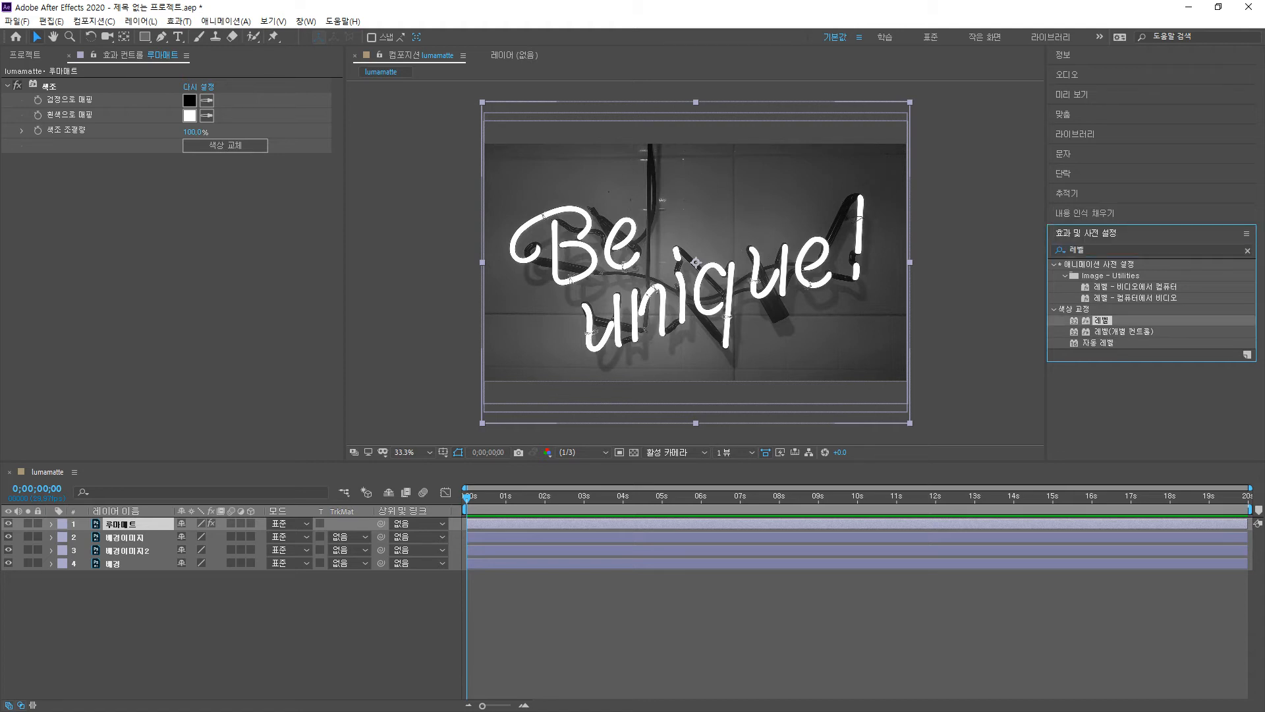
left_click_drag(1101, 320, 676, 281)
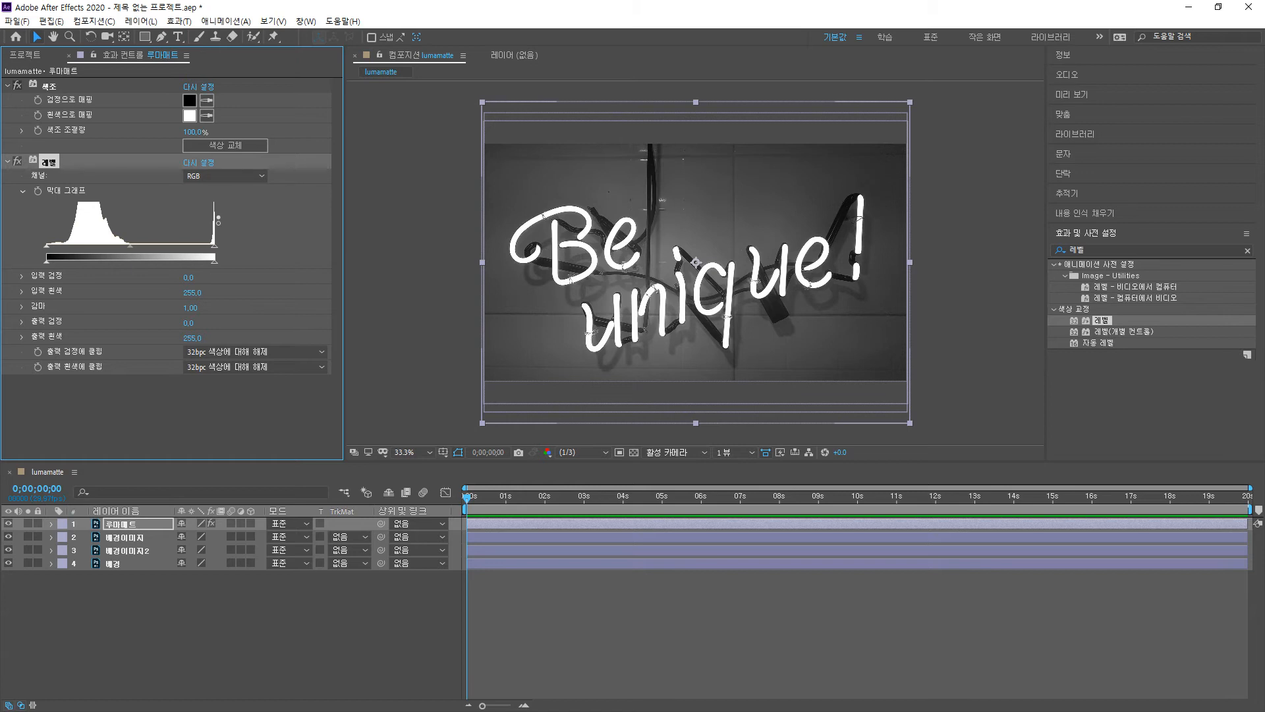
Raise the matte's contrast in the 레벨 effect with input white 176, input black 77 and gamma 0.15.
left_click_drag(214, 245, 171, 245)
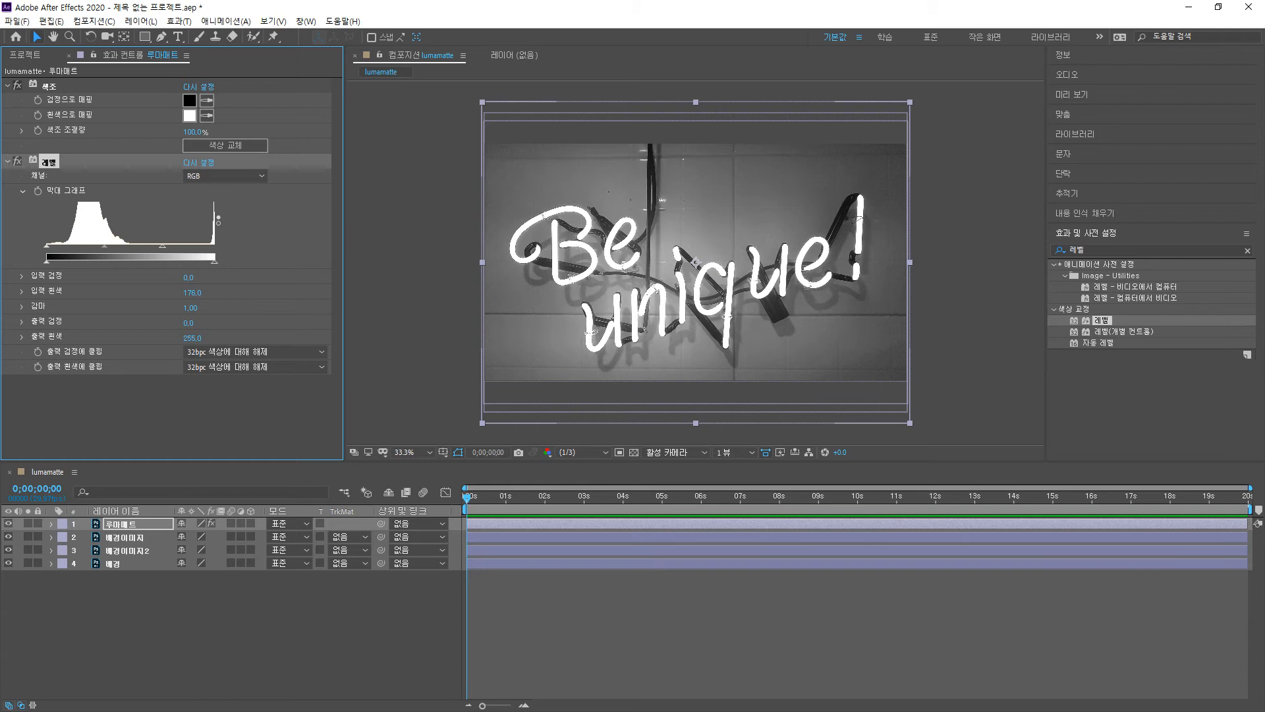
left_click_drag(46, 245, 96, 246)
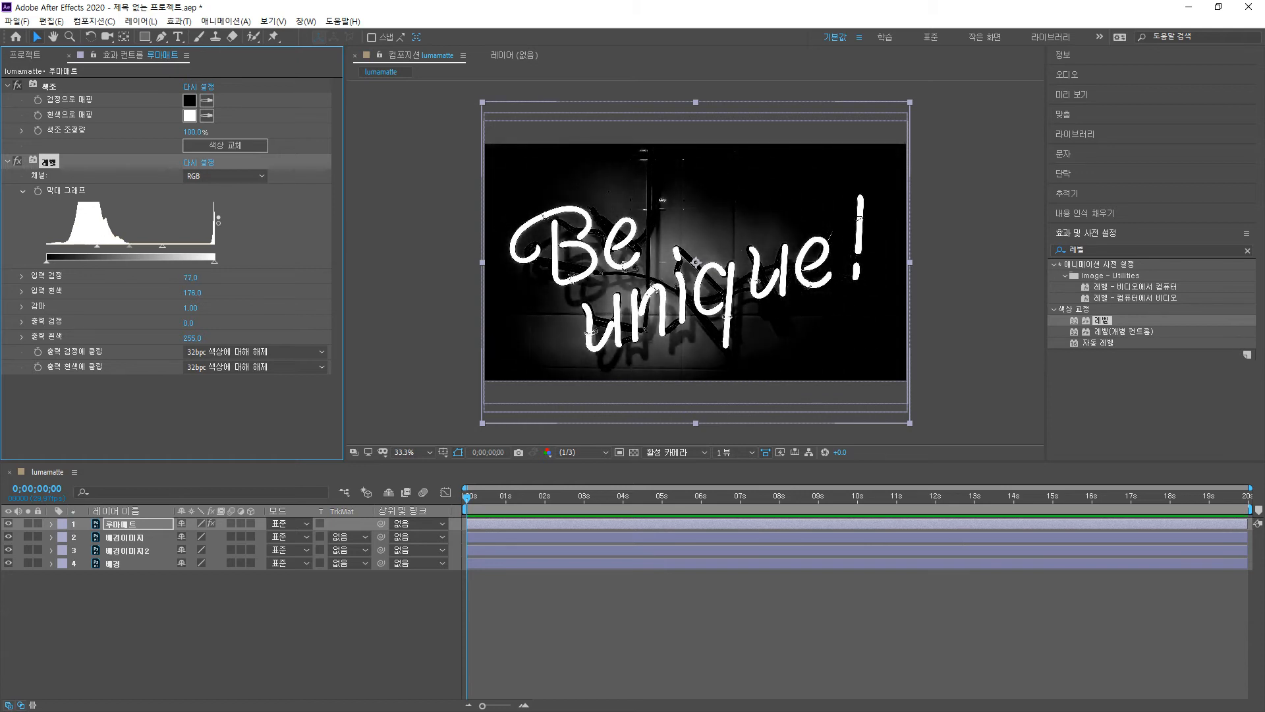
mouse_move(129, 245)
left_mouse_down()
mouse_move(149, 246)
mouse_move(114, 246)
mouse_move(152, 246)
left_mouse_up()
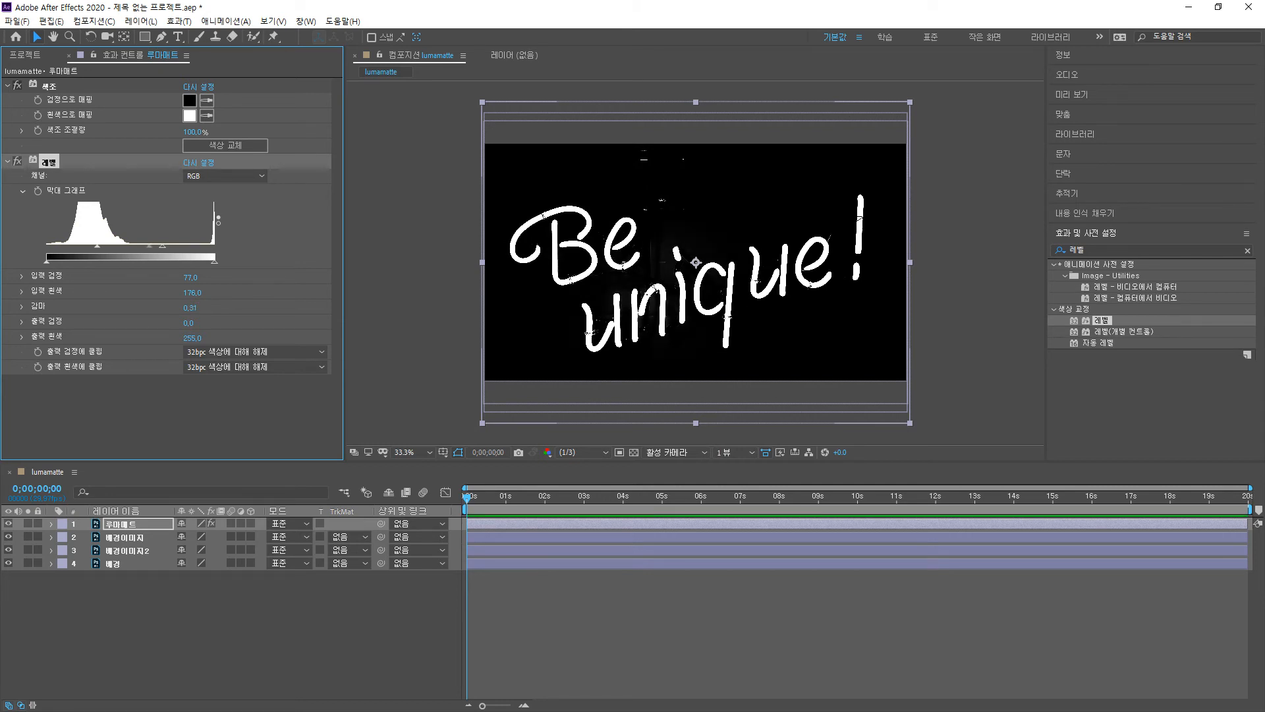
left_click_drag(150, 246, 154, 245)
left_click_drag(154, 245, 155, 245)
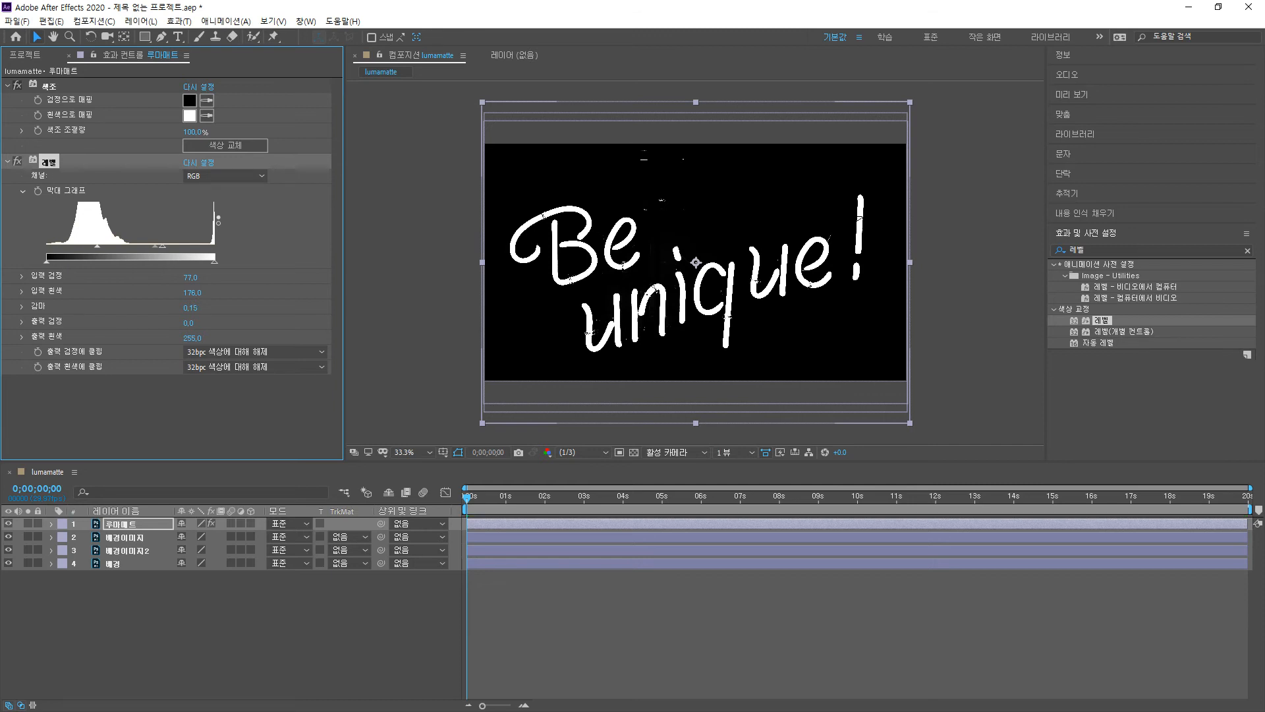
Readjust the 레벨 effect to input white 240, gamma 0.09 and input black 0.
left_click_drag(161, 245, 210, 245)
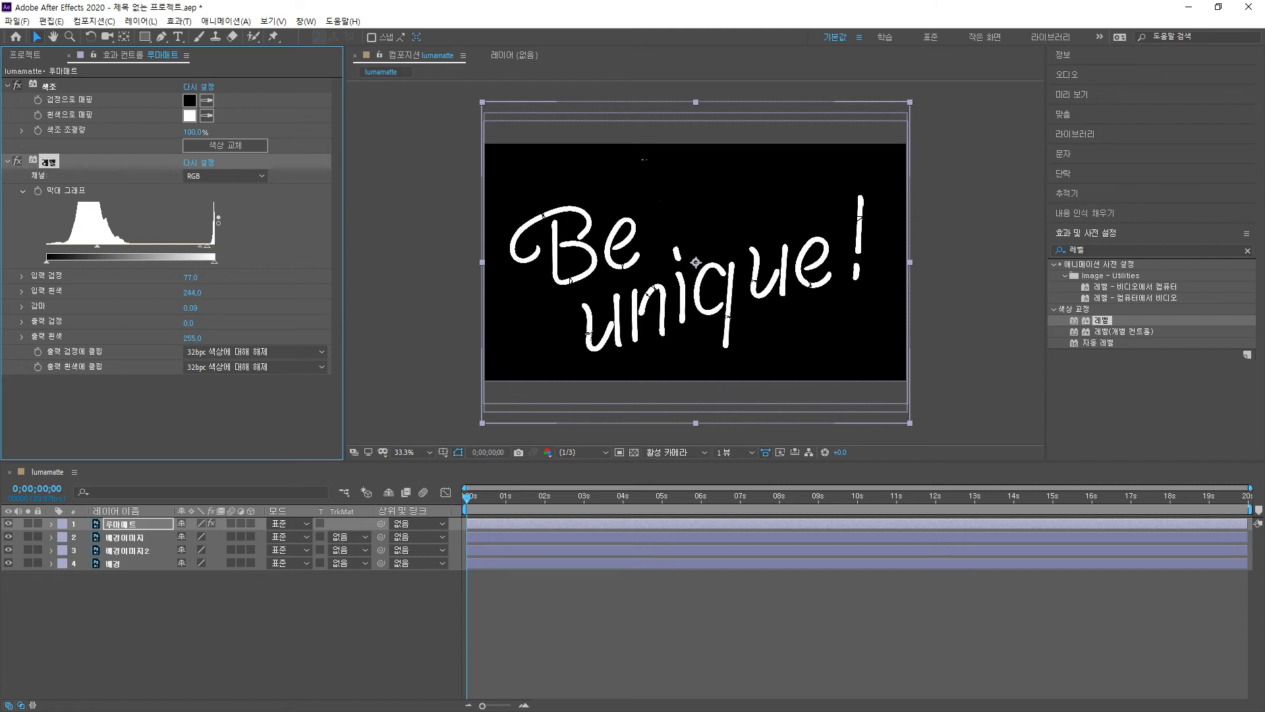
mouse_move(207, 245)
left_mouse_down()
mouse_move(133, 246)
mouse_move(185, 246)
left_mouse_up()
left_click_drag(97, 246, 125, 246)
left_click_drag(136, 246, 135, 246)
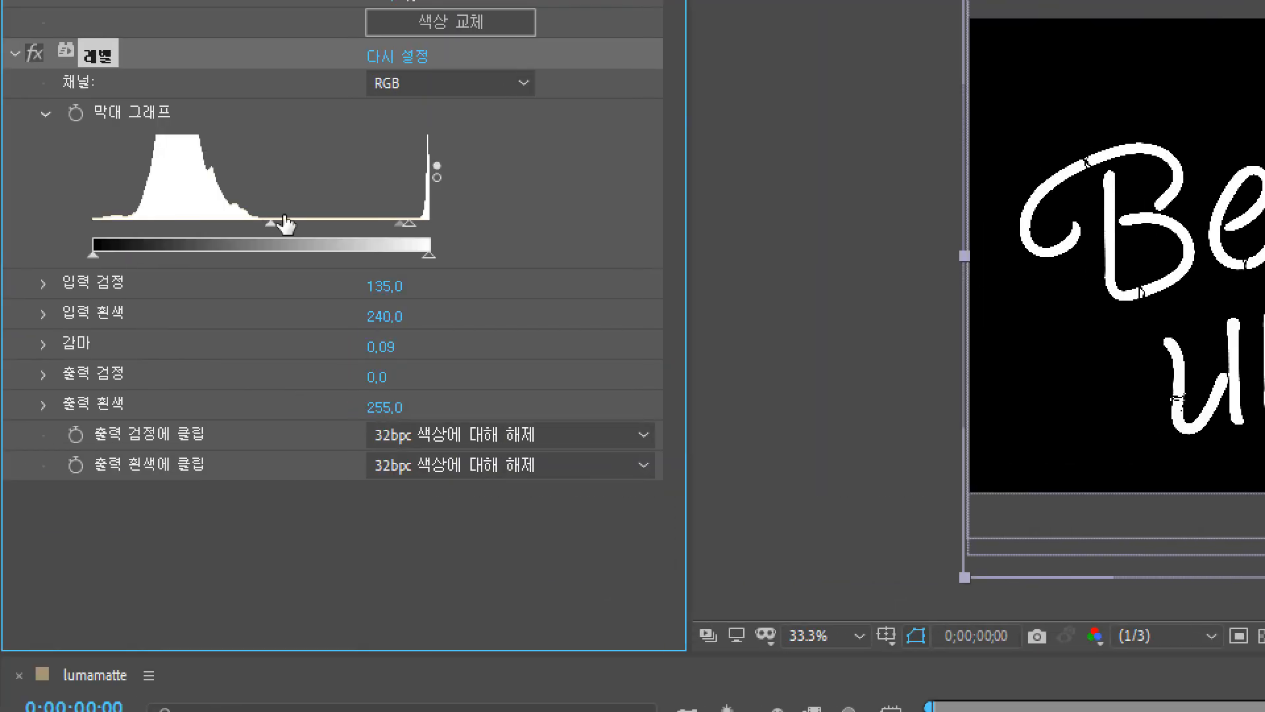
left_click_drag(271, 232, 92, 230)
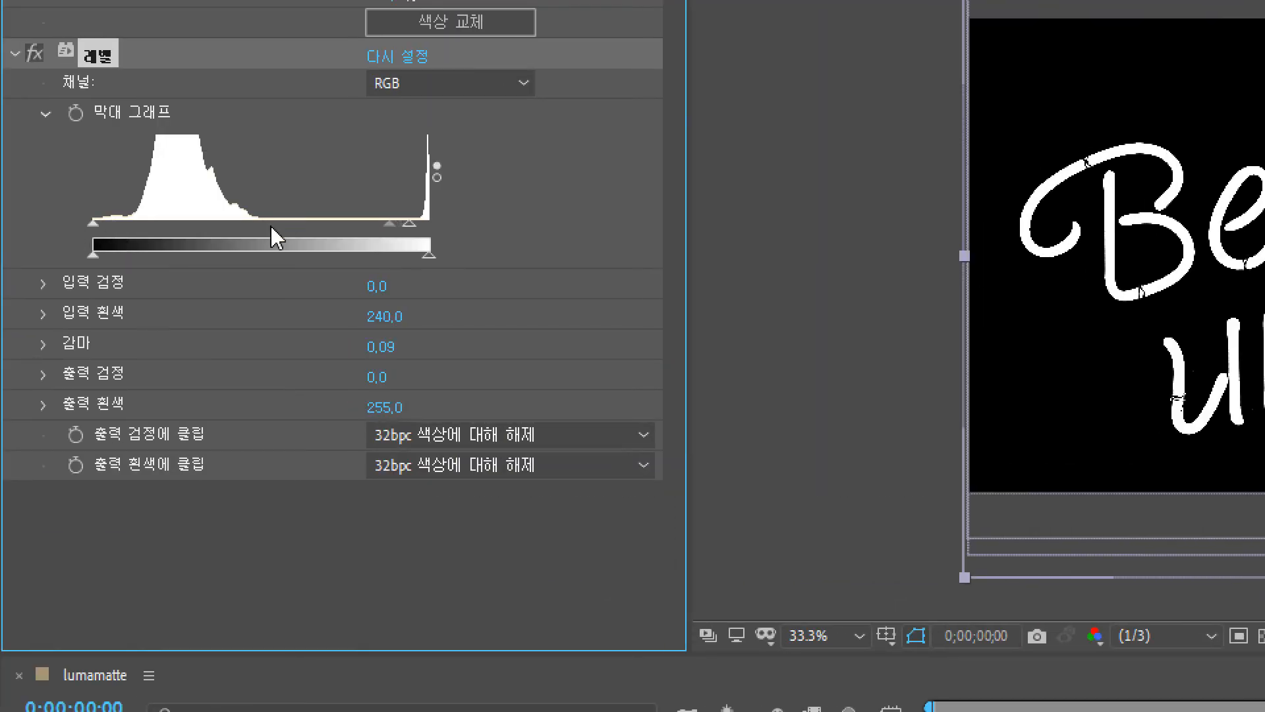
Readjust the 레벨 effect on the 루마매트 layer to input black 143, input white 240 and gamma 0.27.
left_click_drag(413, 224, 261, 230)
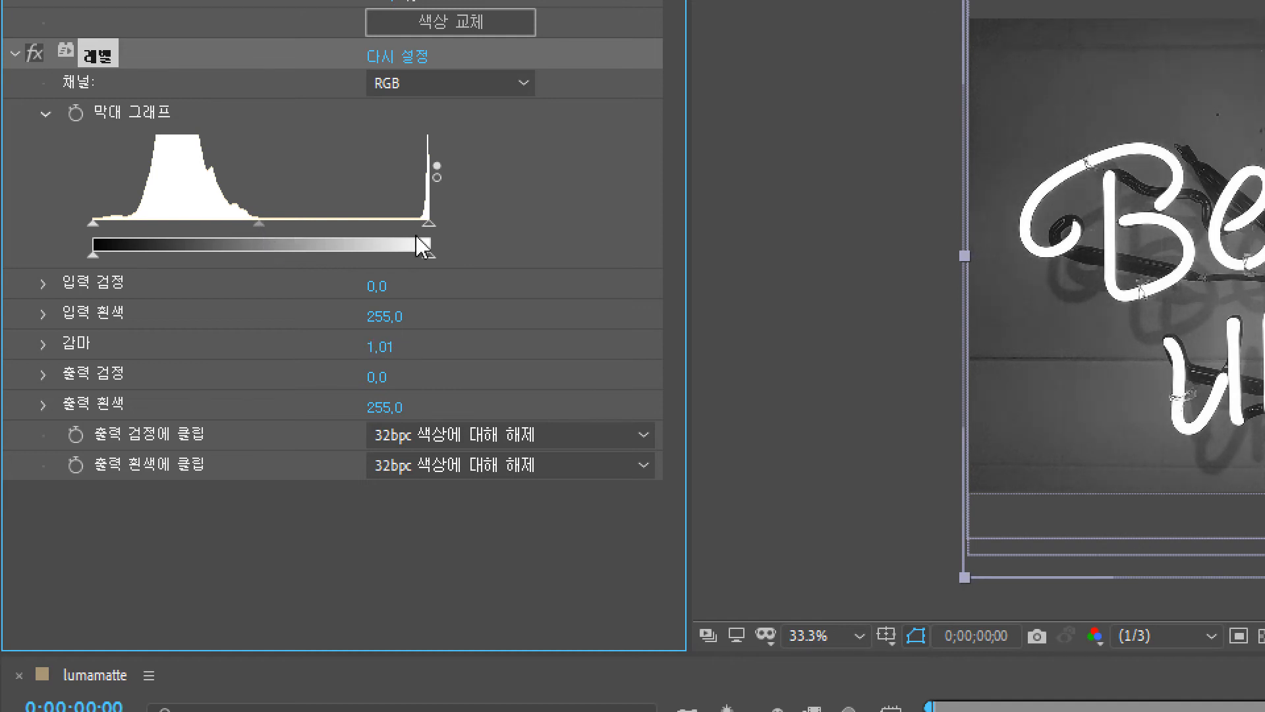
left_click_drag(431, 225, 411, 225)
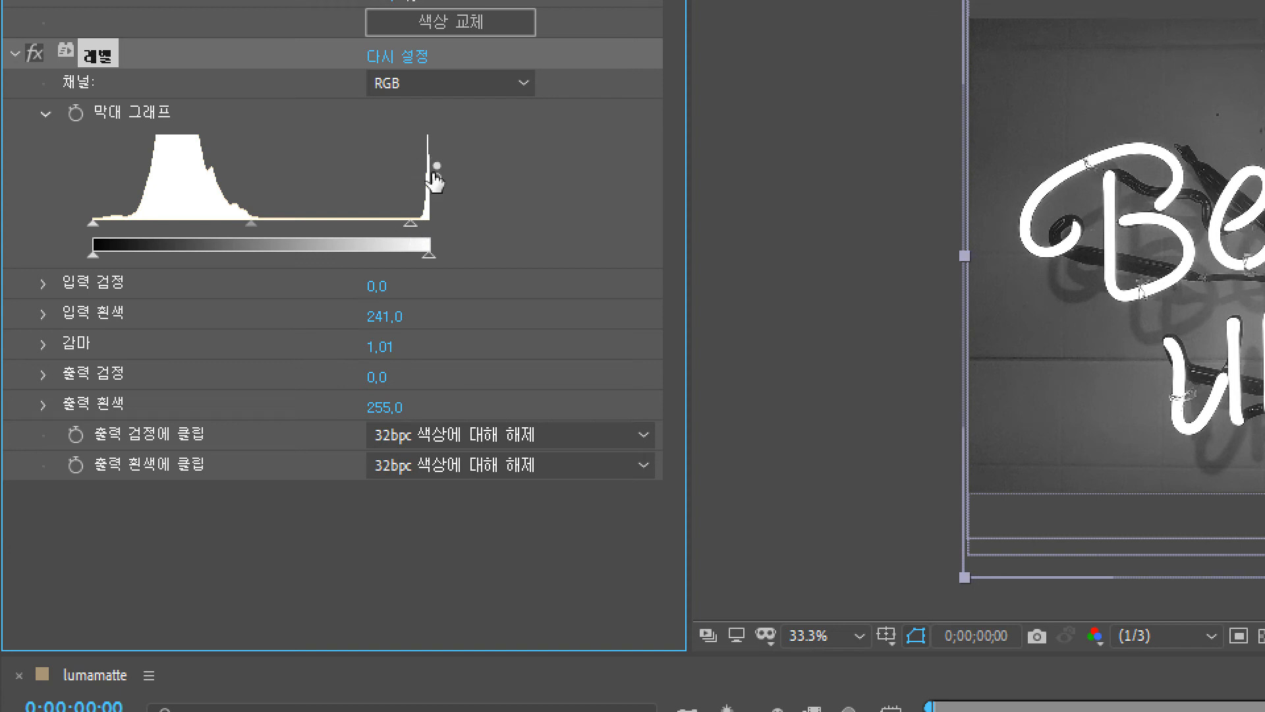
mouse_move(411, 225)
left_mouse_down()
mouse_move(423, 224)
mouse_move(410, 225)
left_mouse_up()
left_click_drag(93, 226, 267, 236)
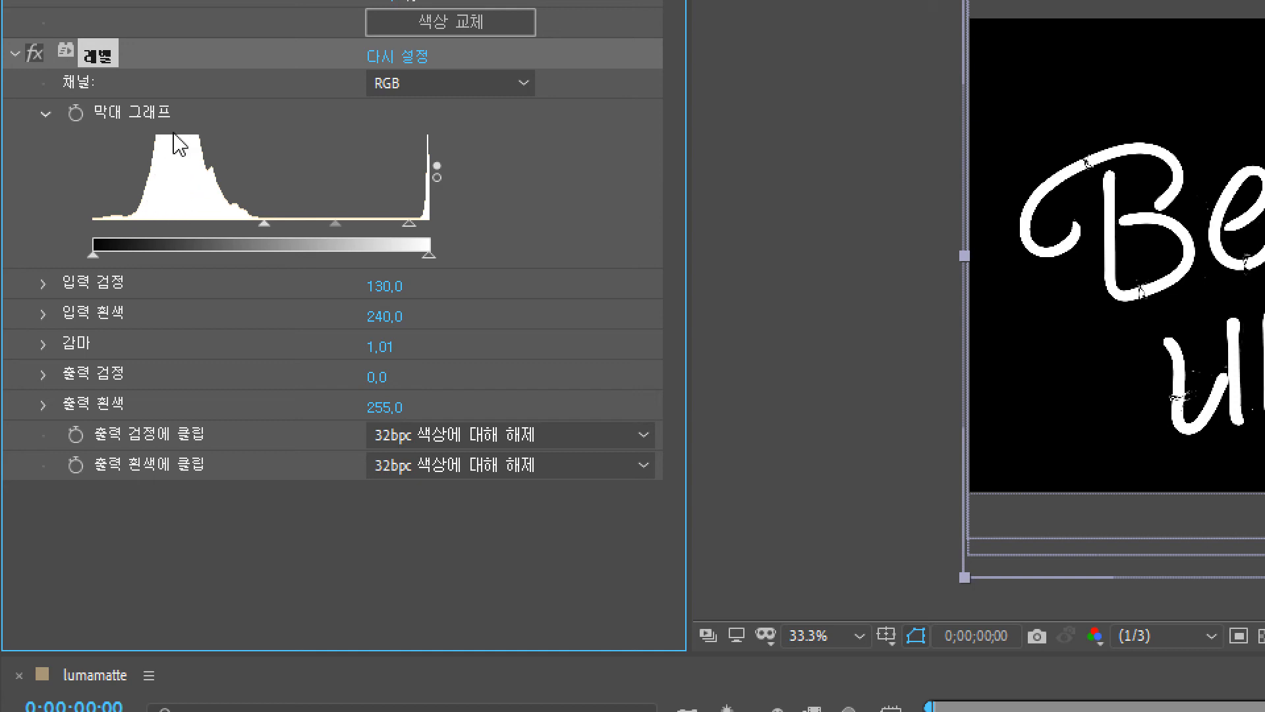
left_click_drag(267, 234, 339, 226)
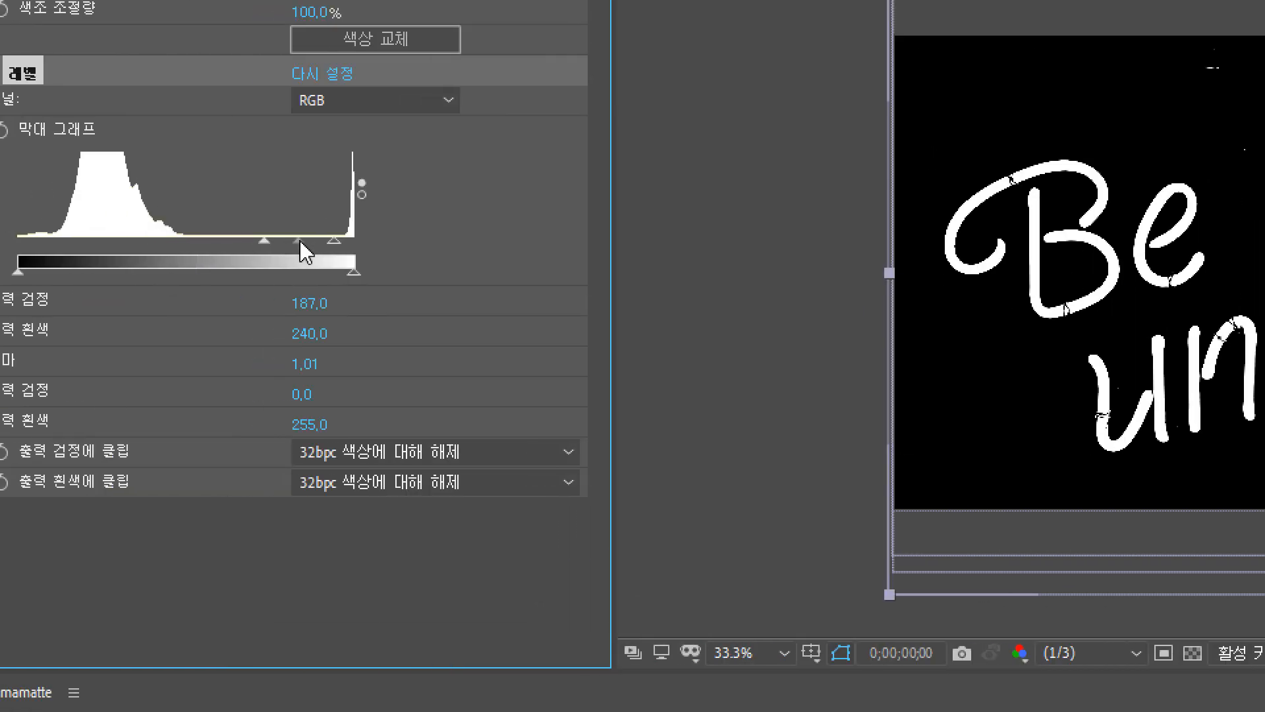
left_click_drag(300, 241, 323, 247)
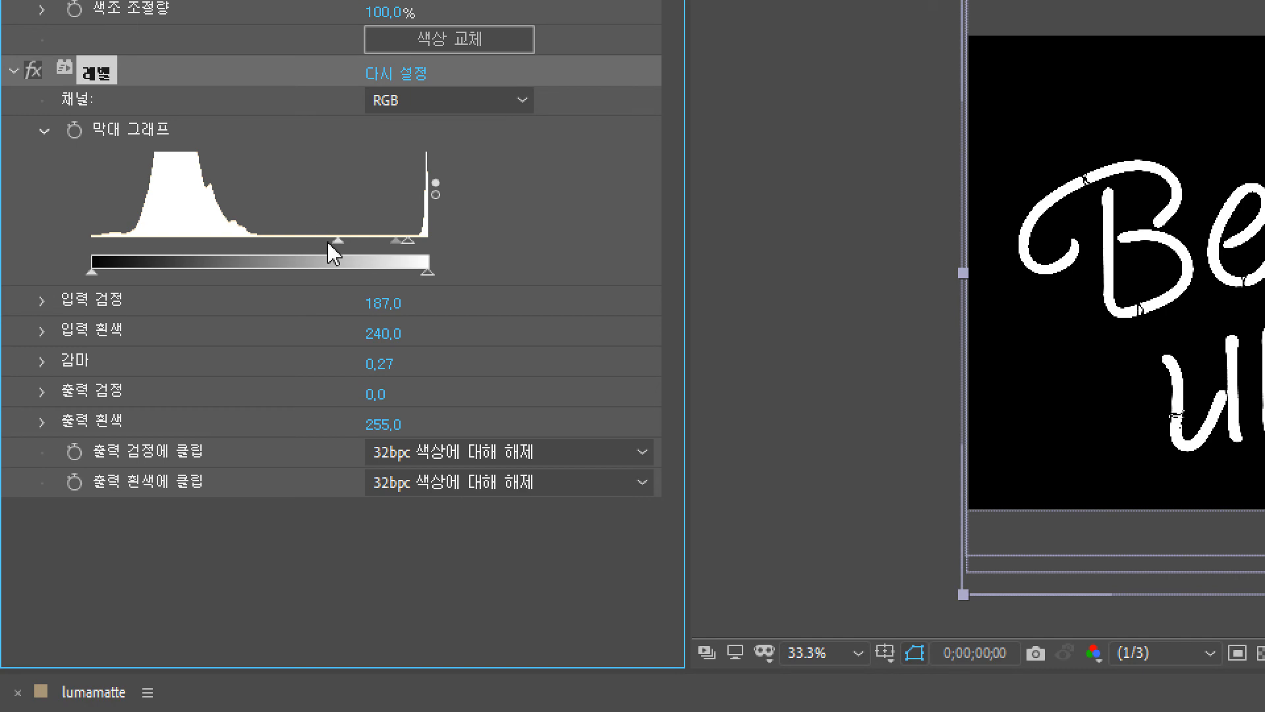
left_click_drag(337, 241, 281, 241)
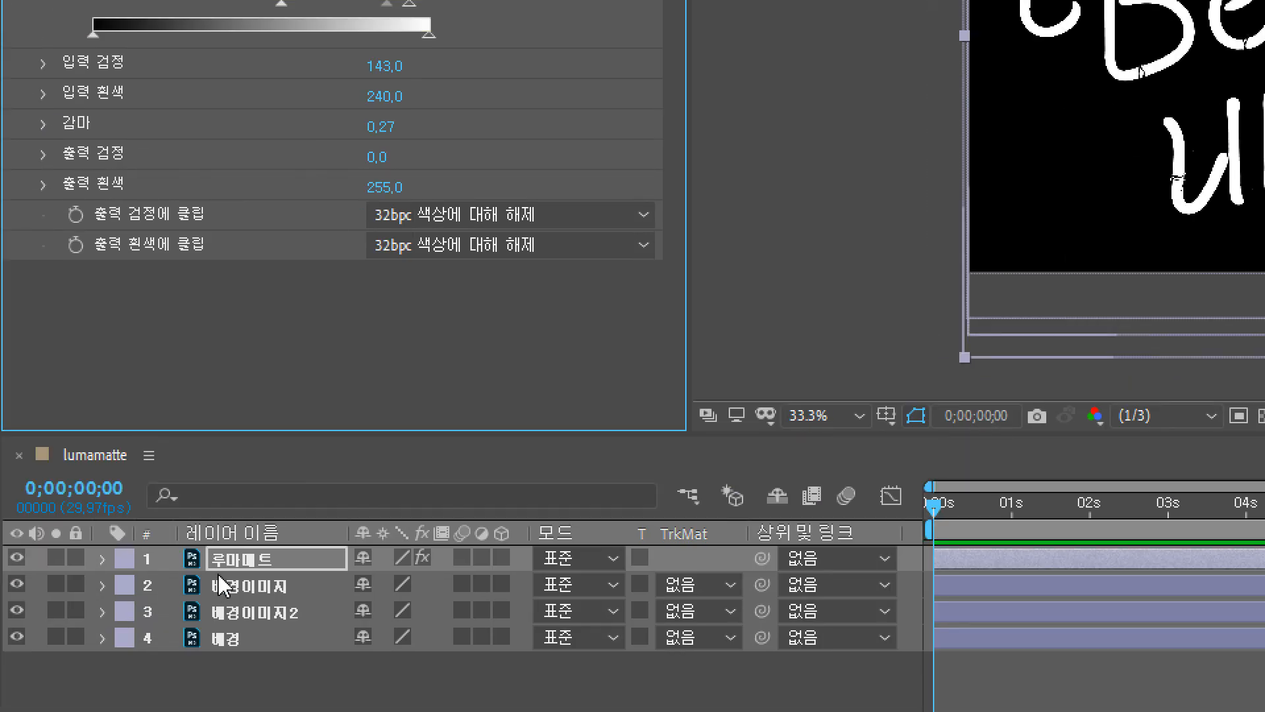
Set the track matte of the 배경이미지 layer to 루마 매트 "루마매트".
left_click(731, 585)
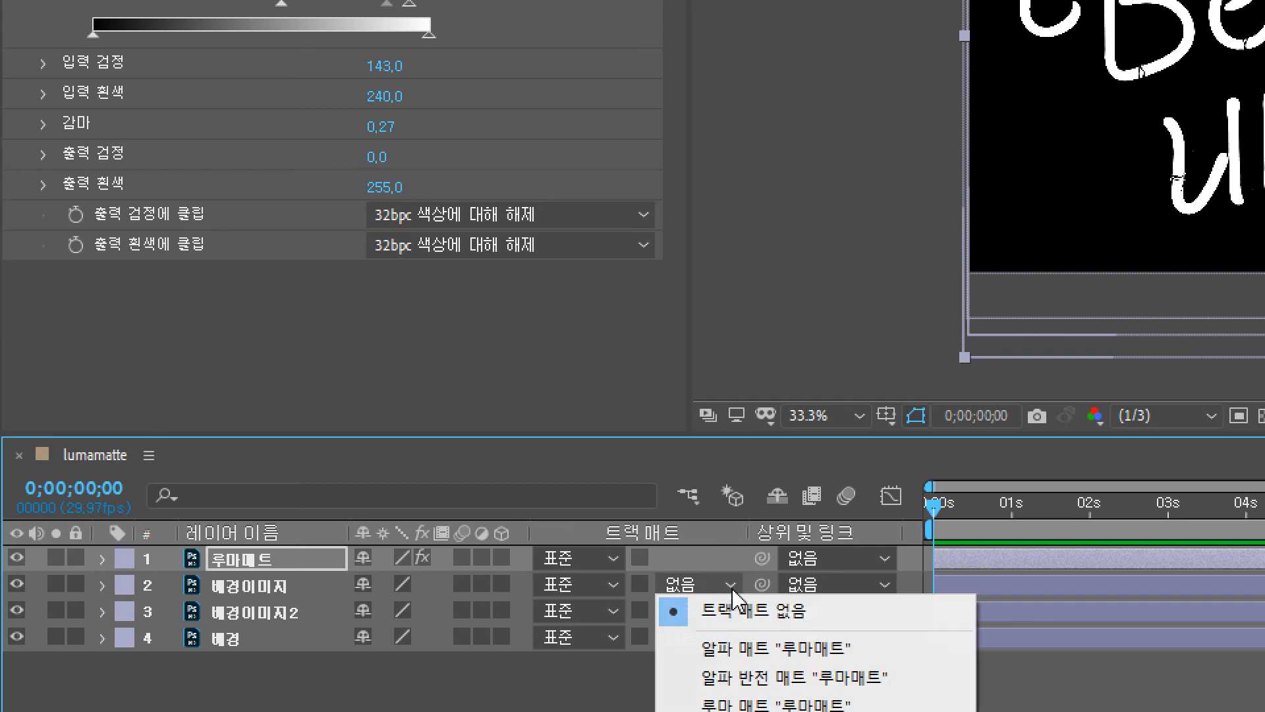
left_click(737, 704)
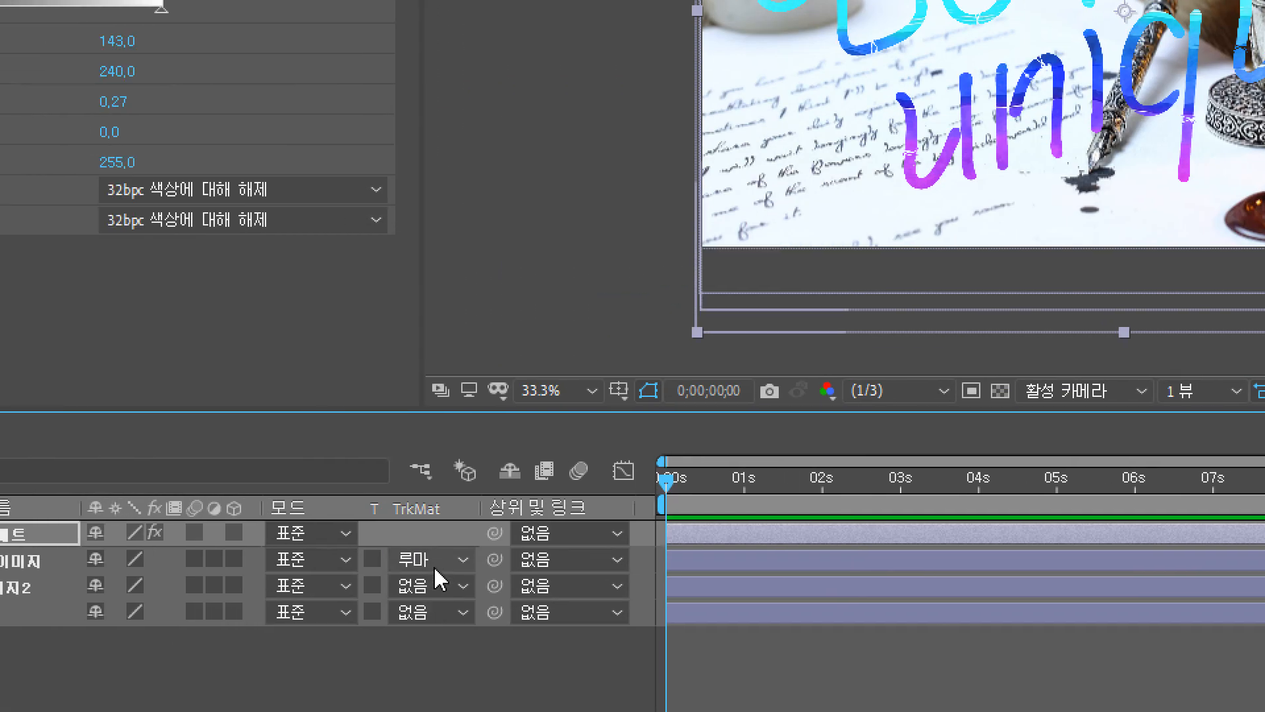
Try 루마 반전 매트 "루마매트" as the 배경이미지 layer's track matte, return it to 루마 매트, and reopen the matte options.
left_click(441, 562)
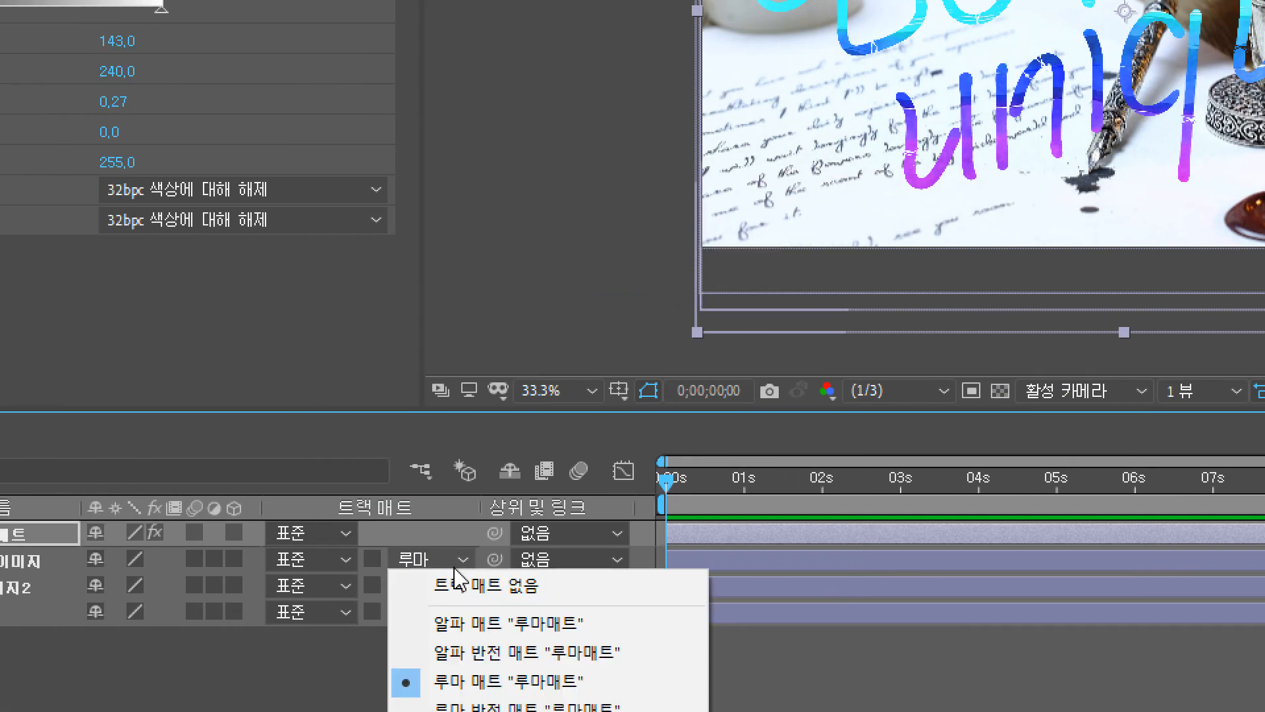
left_click(488, 623)
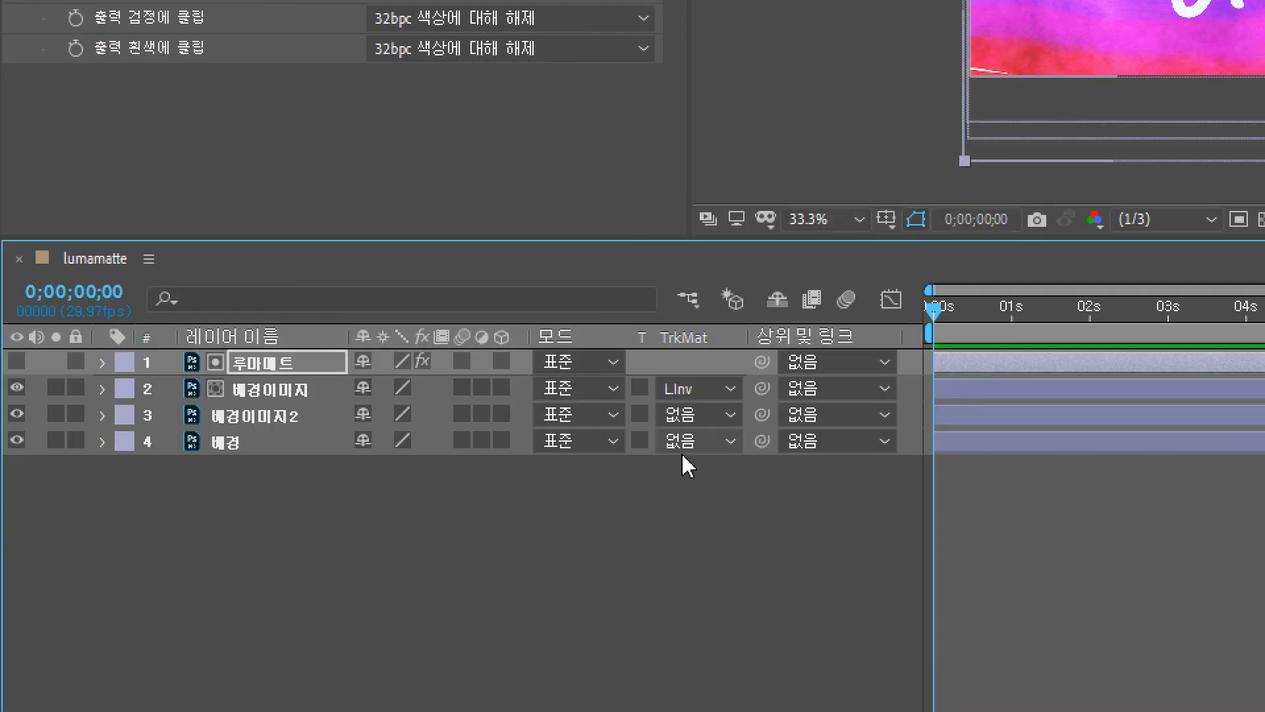
left_click(739, 390)
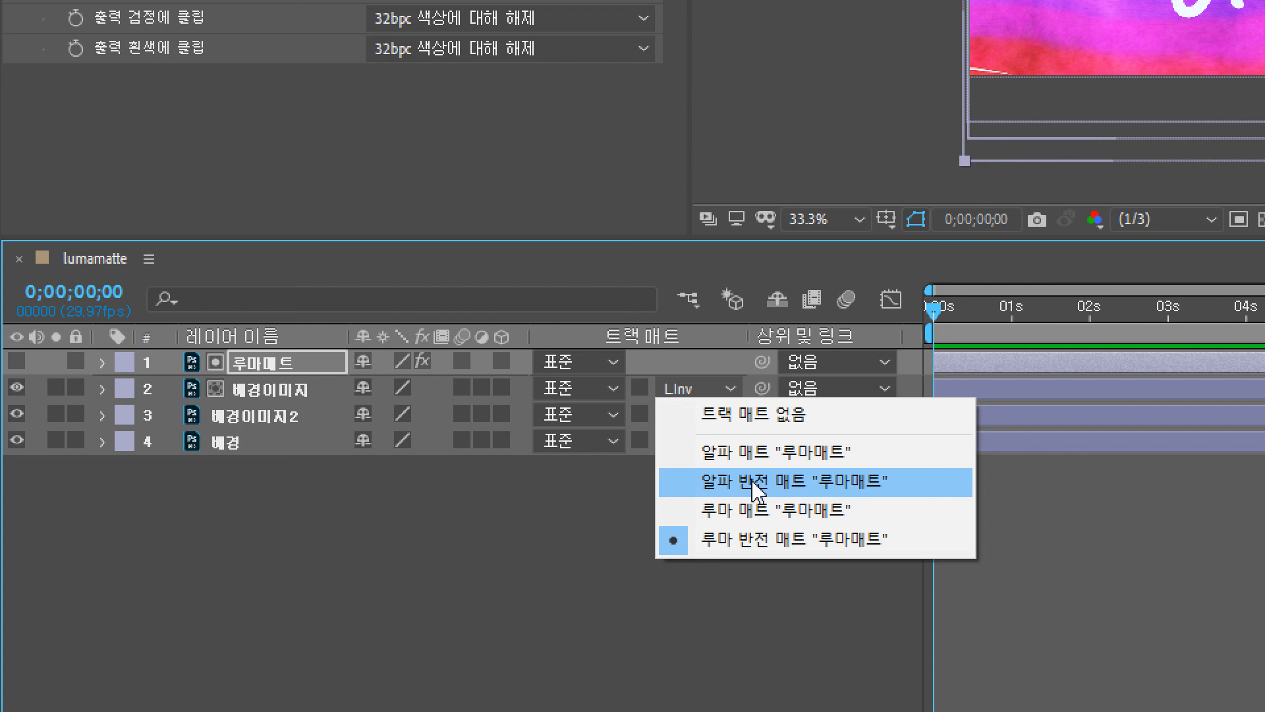
left_click(763, 525)
left_click(731, 390)
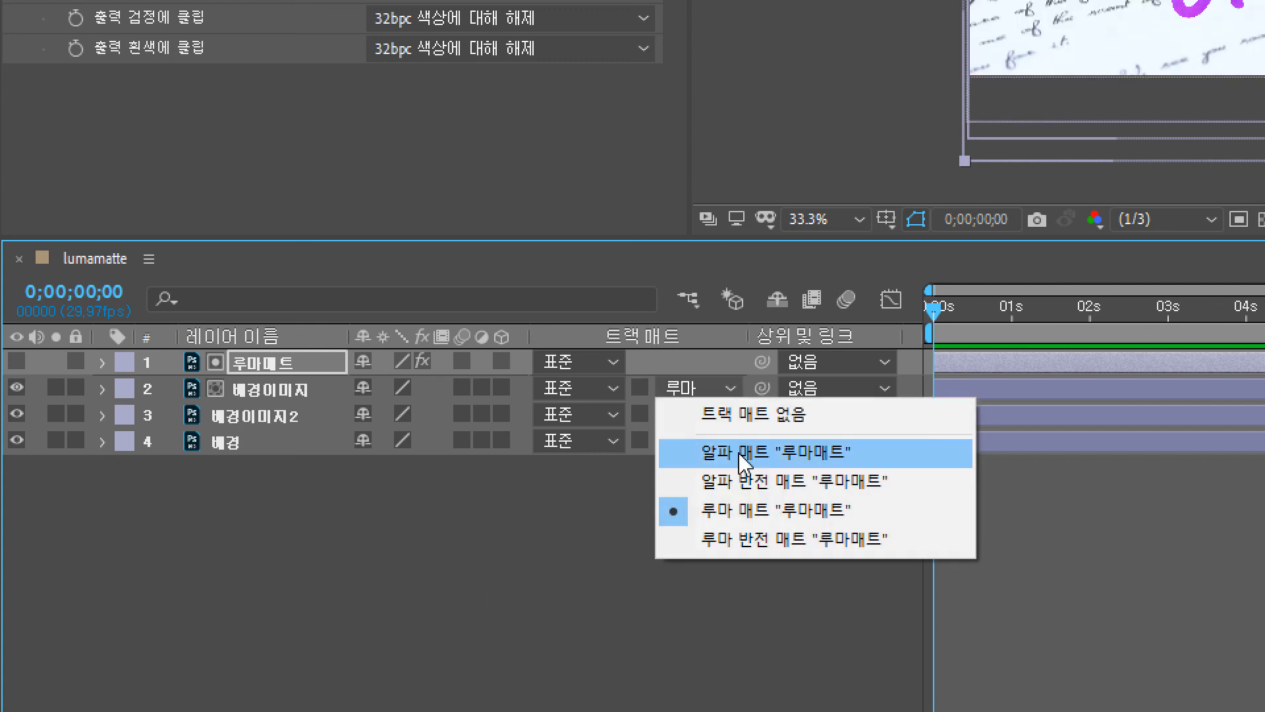